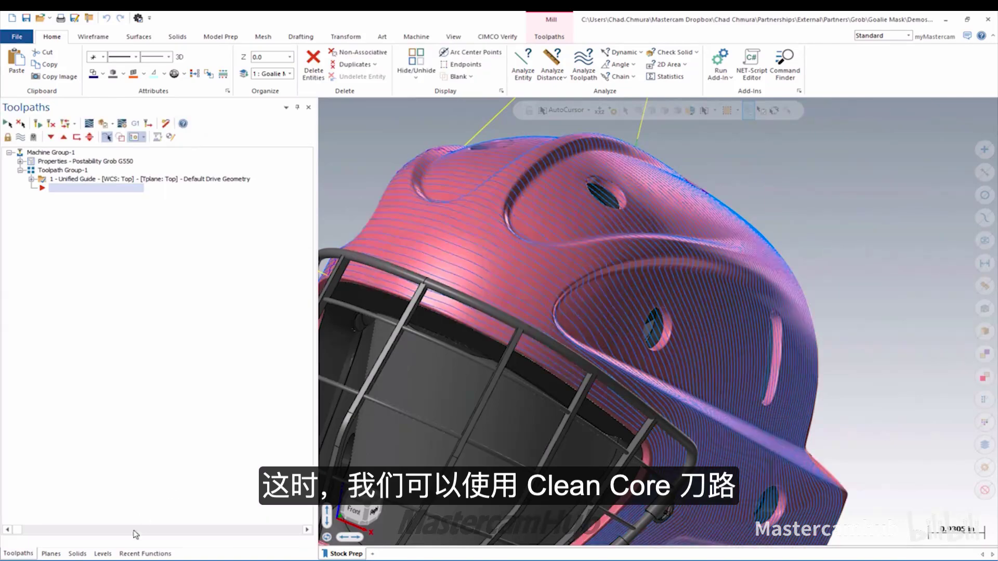
- Make the Seed Curves level active and hide the Default Shell Geometry, Goalie Mask and Op2 Fixture levels
click(102, 554)
click(39, 161)
click(23, 169)
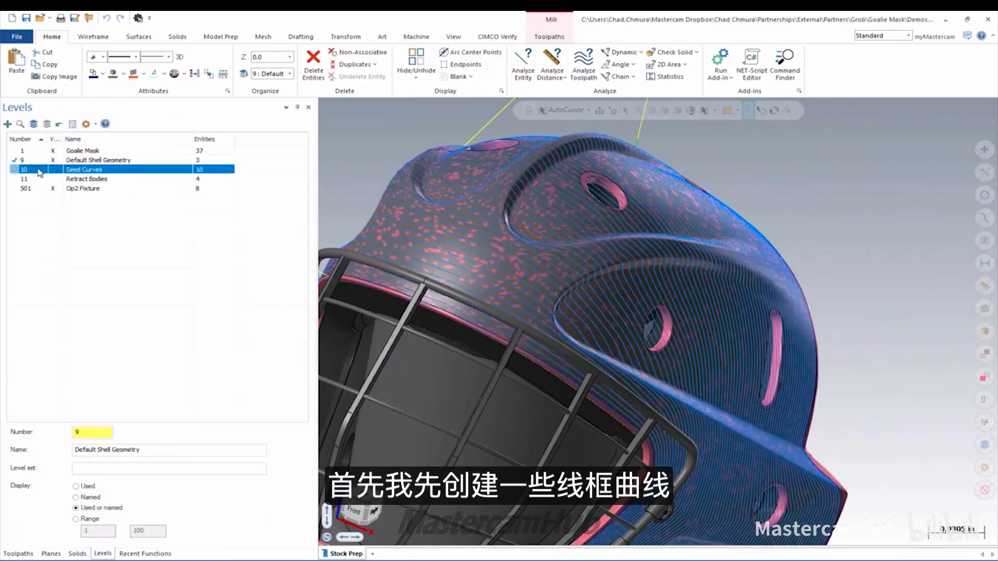
click(52, 160)
click(52, 151)
click(52, 188)
- Hide the displayed Unified Guide toolpath so that only the seed curves are shown
click(18, 553)
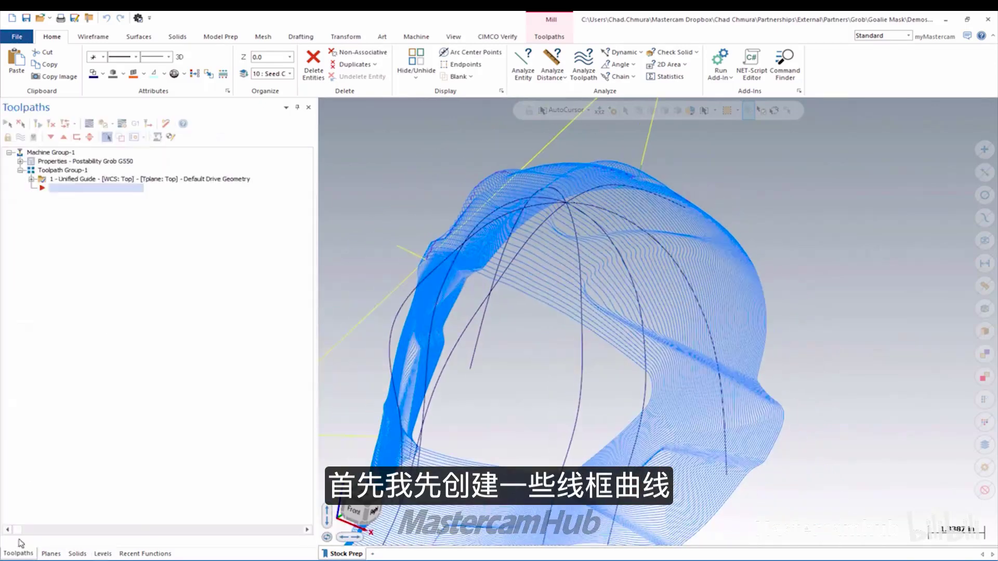
click(20, 136)
middle_drag(797, 211, 765, 260)
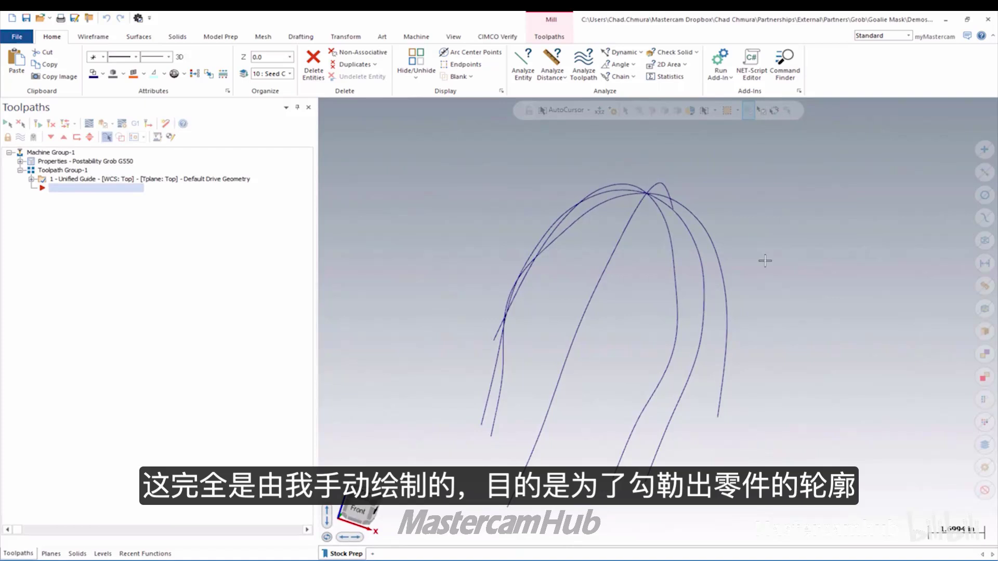
- Create a lofted surface through all the seed curves in order, selecting the first curve again as the last contour
click(138, 37)
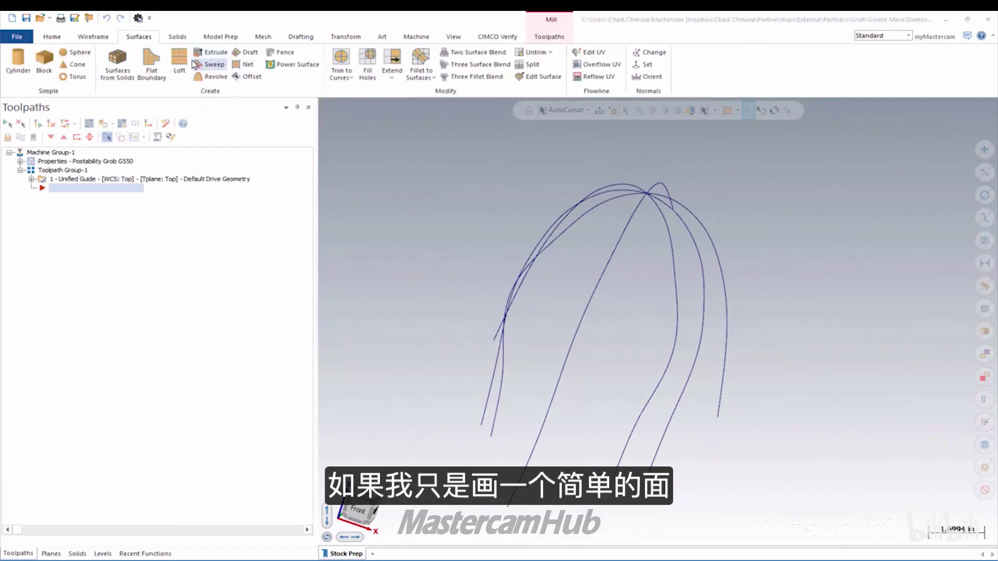
click(179, 62)
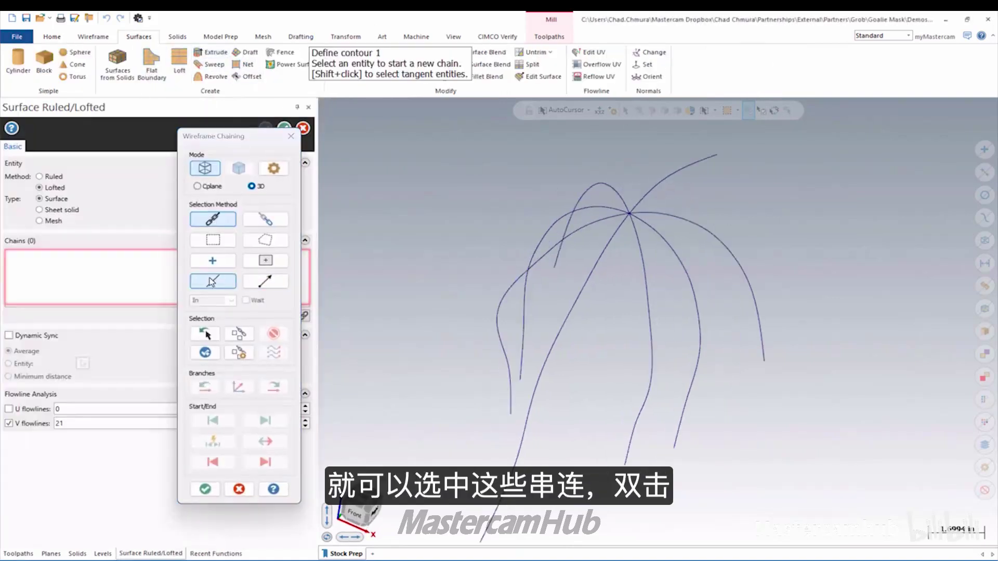
click(213, 281)
click(582, 312)
click(629, 265)
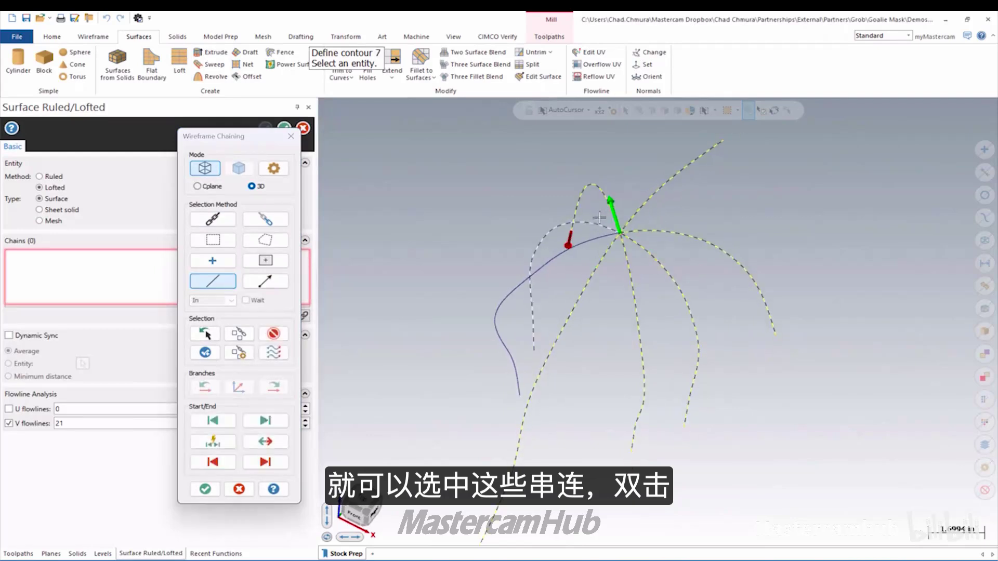
click(603, 256)
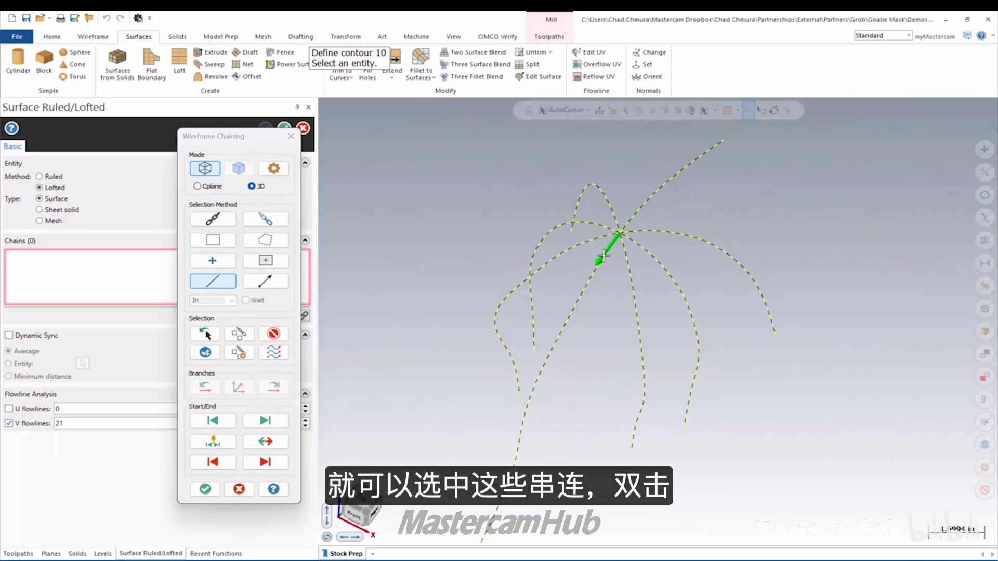
key(Return)
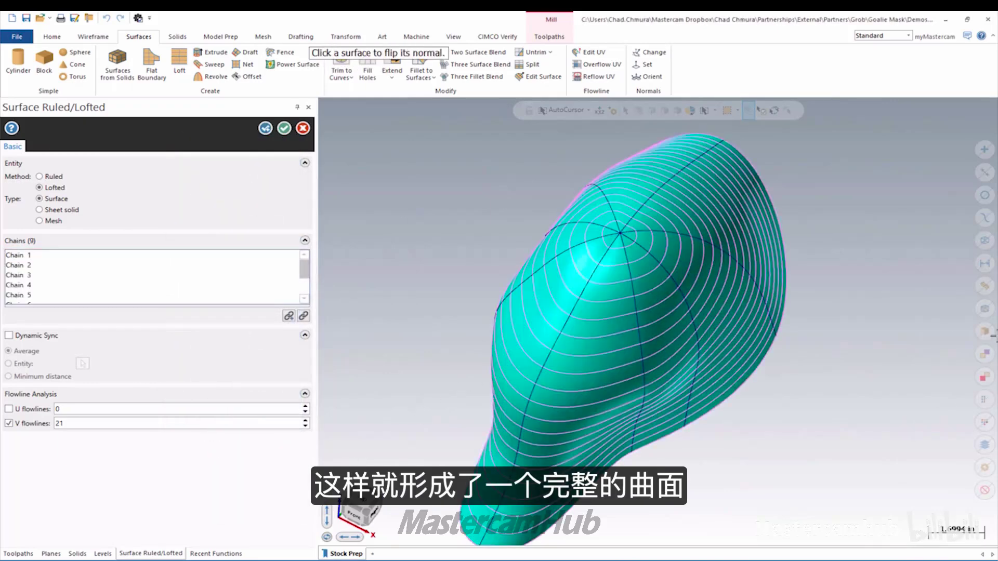
click(284, 128)
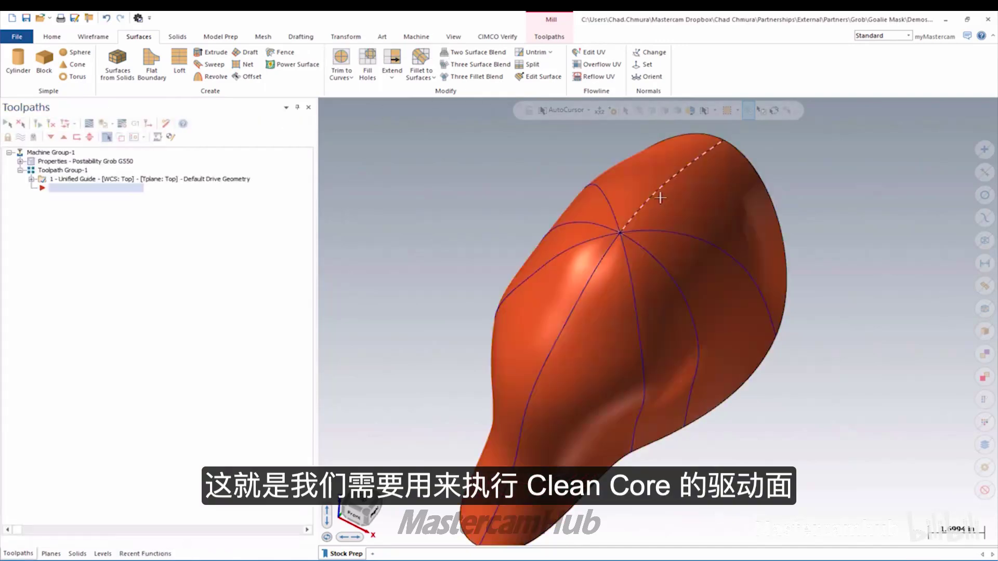
- Move the lofted surface to level 20 and isolate that level as the active, only visible one
click(534, 334)
right_click(541, 193)
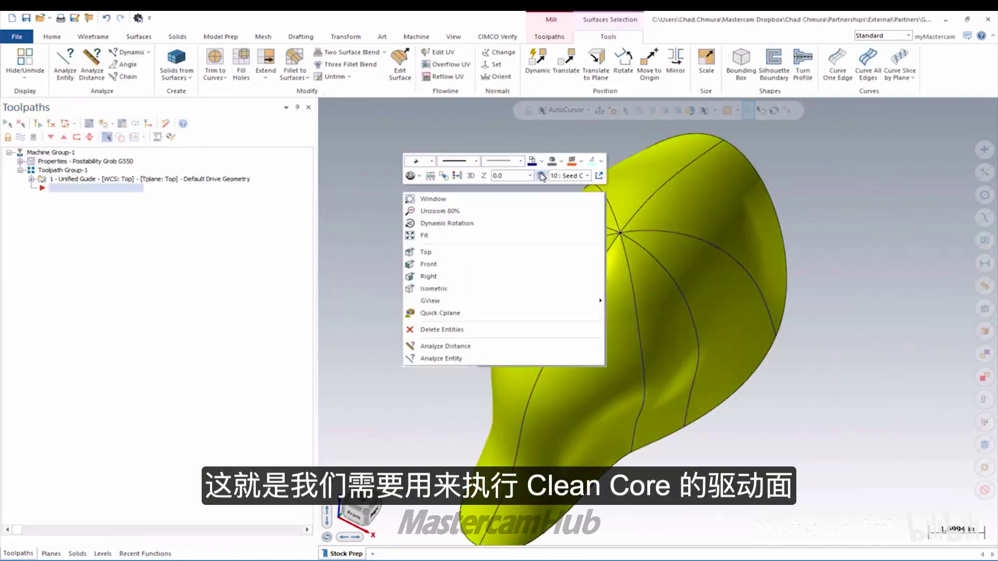
click(541, 175)
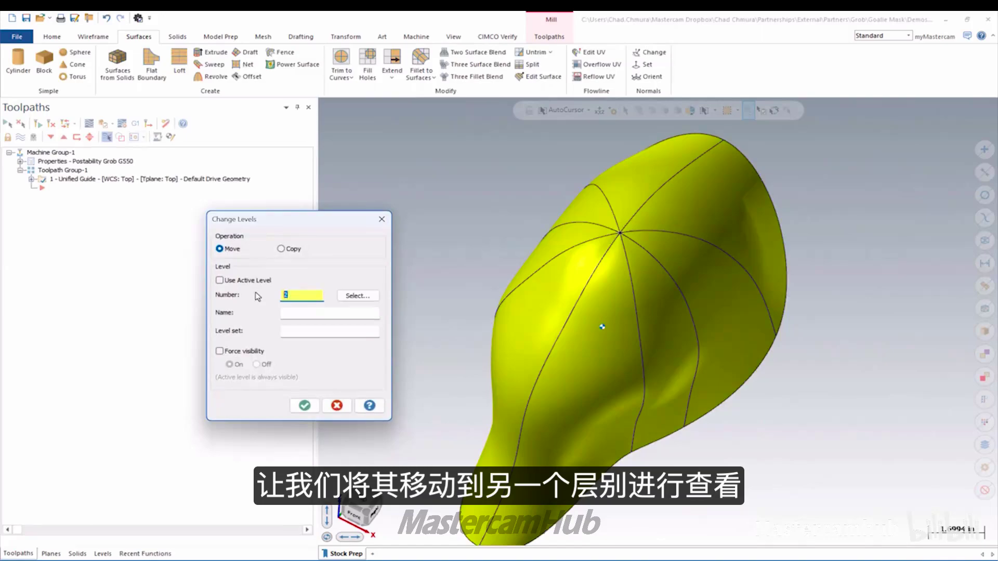
text(20)
key(Return)
click(102, 554)
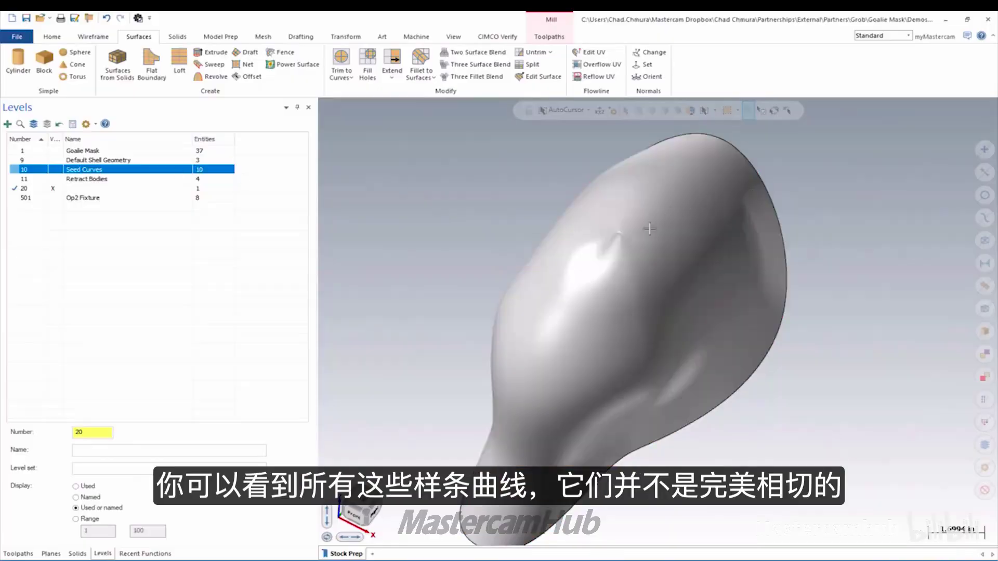
- Convert the lofted surface on level 20 into a mesh and delete the original surface
scroll(571, 271, up, 5)
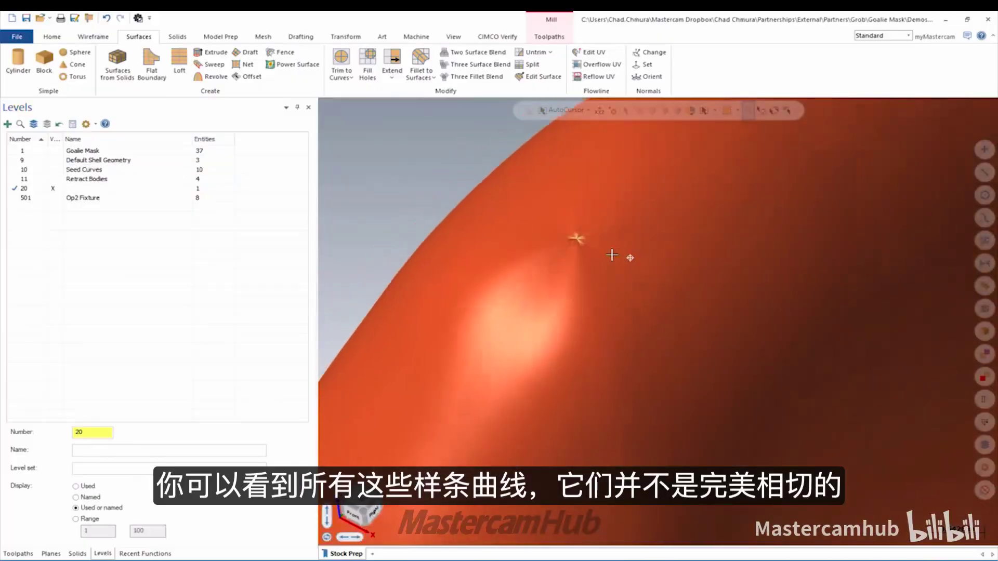
scroll(606, 255, up, 3)
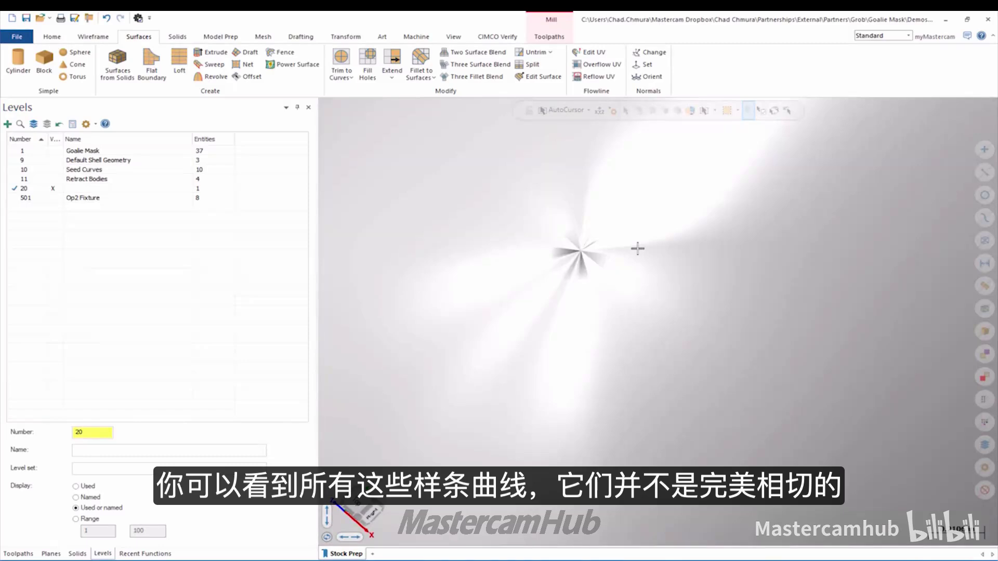
scroll(638, 249, down, 2)
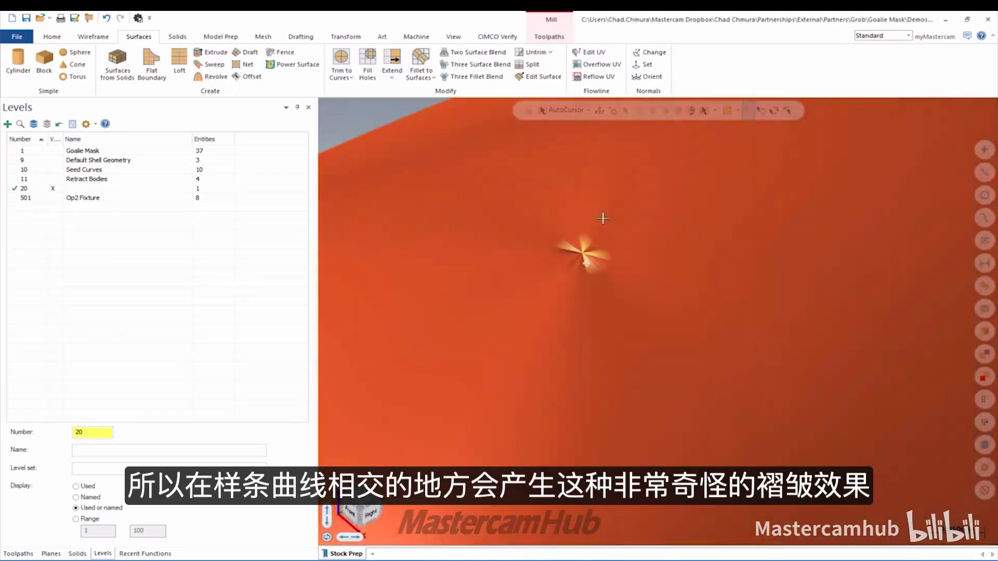
middle_drag(603, 218, 707, 264)
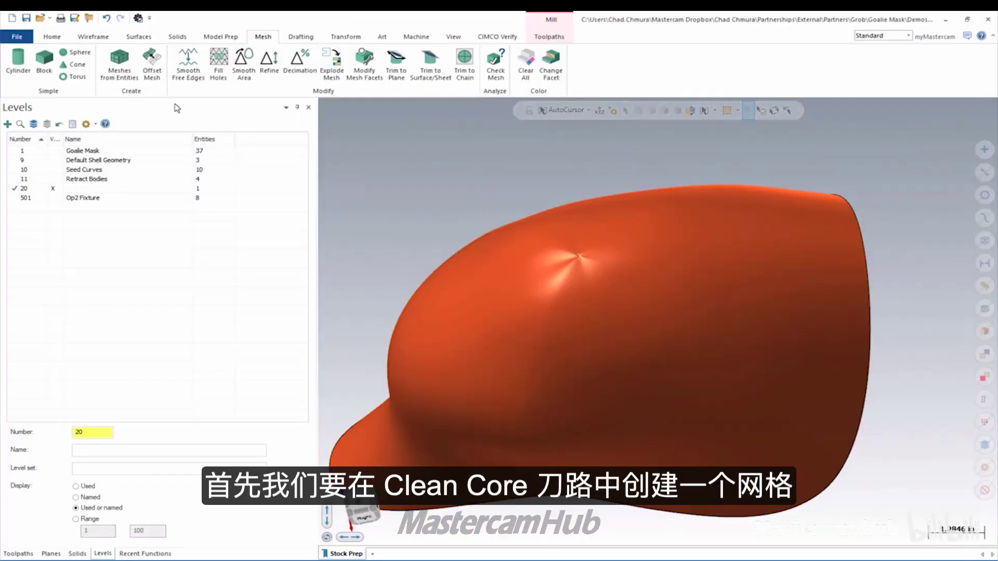
click(120, 61)
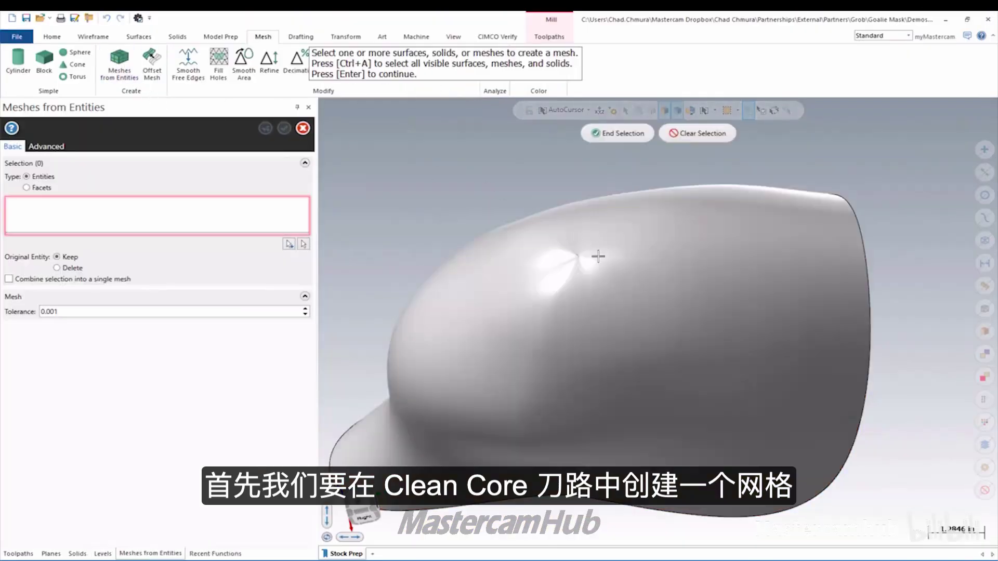
click(612, 200)
click(623, 134)
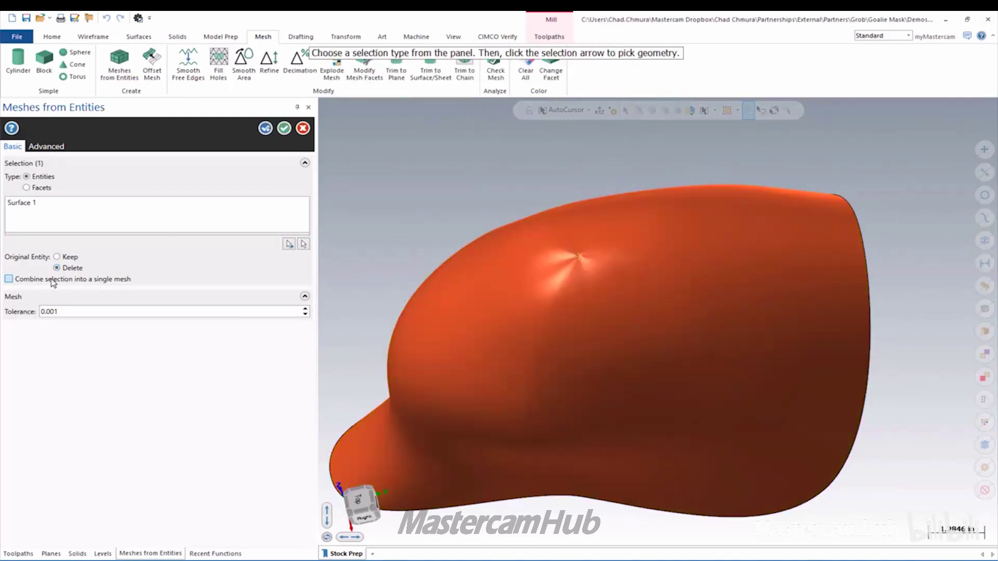
click(285, 132)
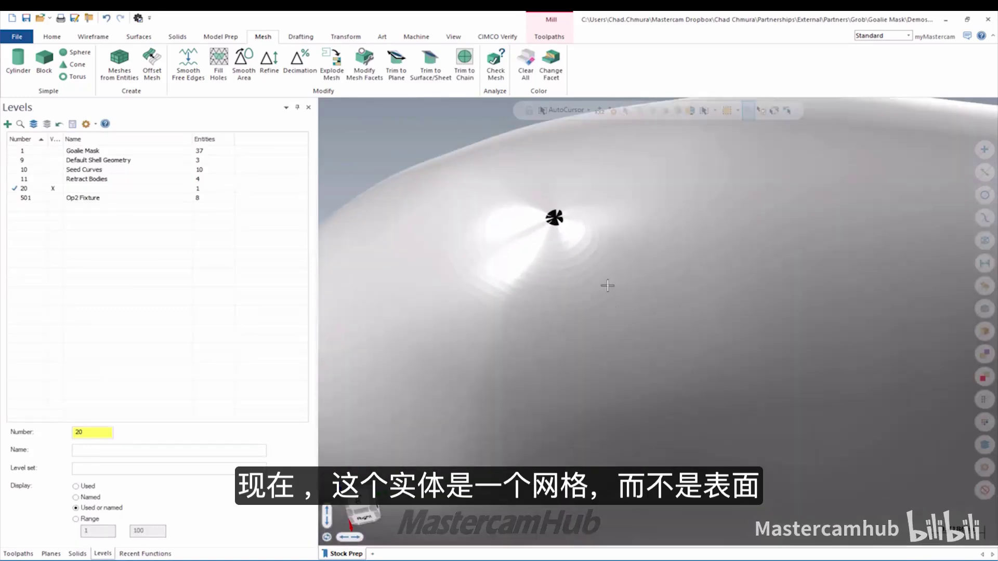
- Check the new mesh for errors around its apex and delete the problem facets
scroll(596, 250, up, 3)
middle_drag(627, 262, 562, 199)
scroll(561, 198, down, 2)
click(559, 202)
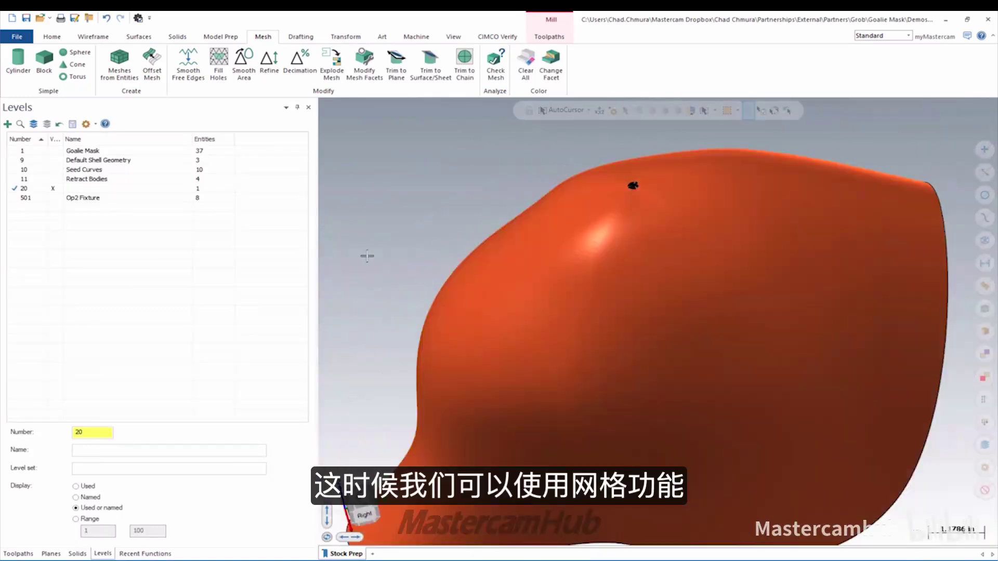
click(495, 65)
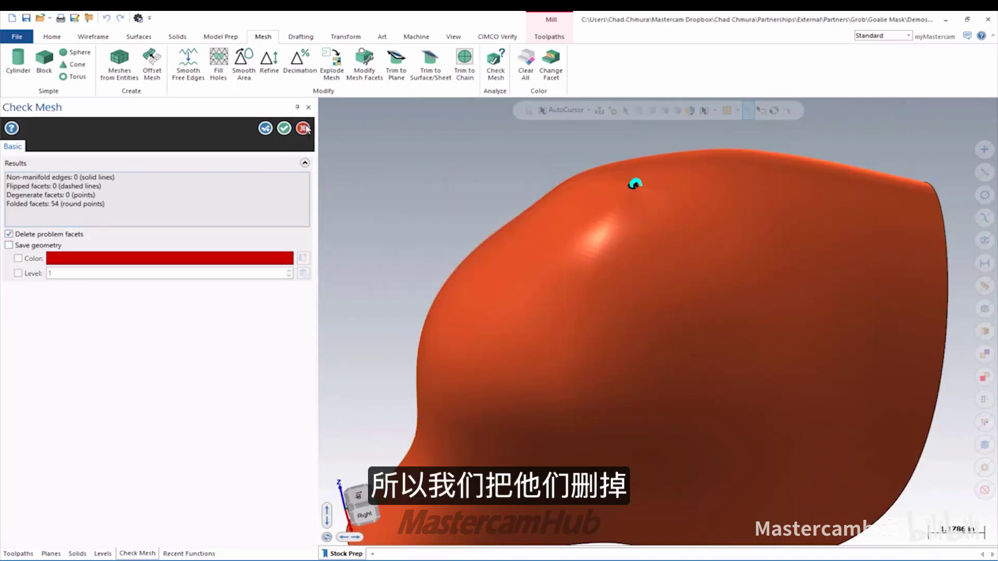
click(284, 129)
- Display the mesh facet edges and refine the whole mesh isotropically with a maximum of 3 iterations
middle_drag(595, 178, 656, 178)
scroll(656, 174, up, 3)
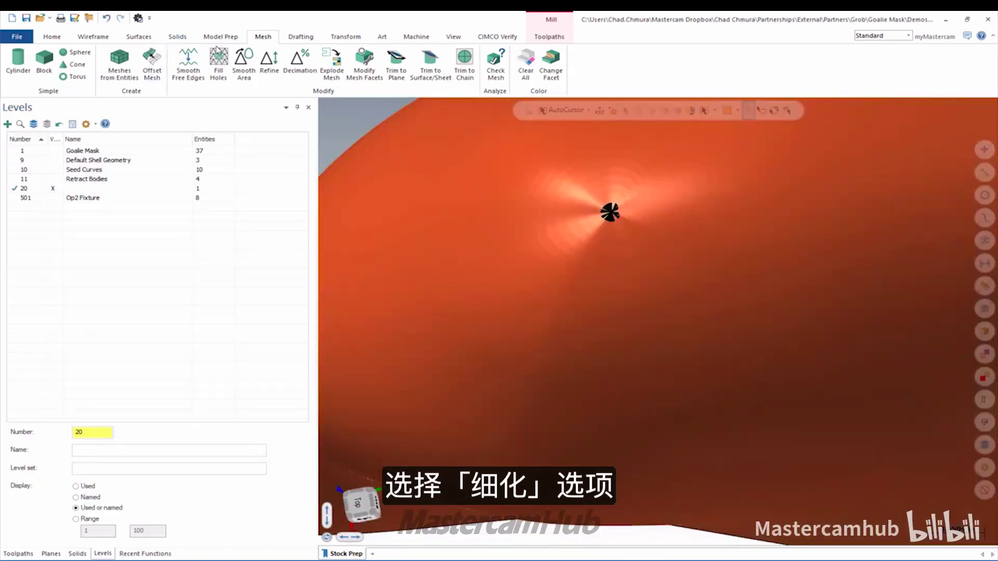
click(269, 62)
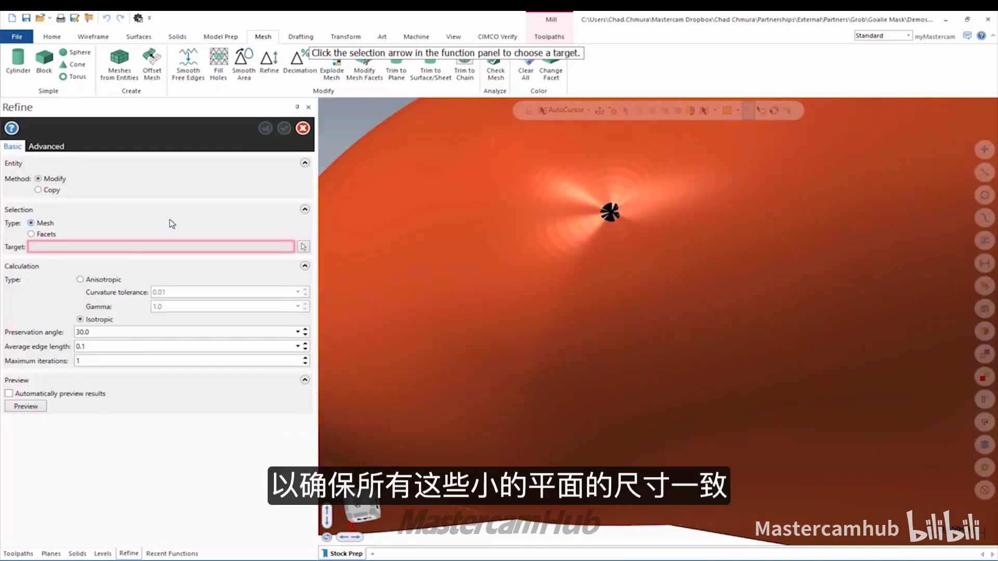
click(303, 246)
click(489, 252)
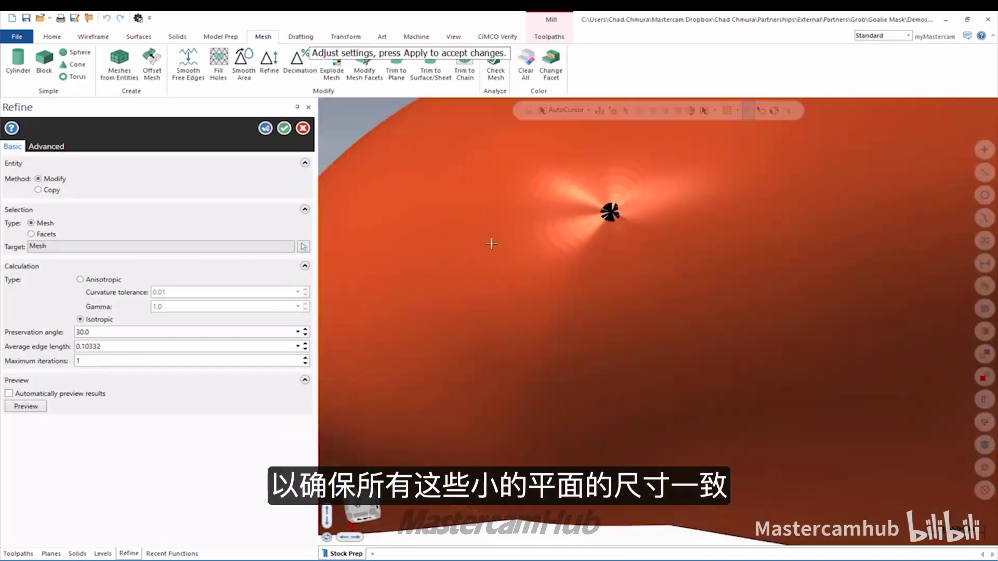
scroll(492, 243, down, 3)
click(454, 37)
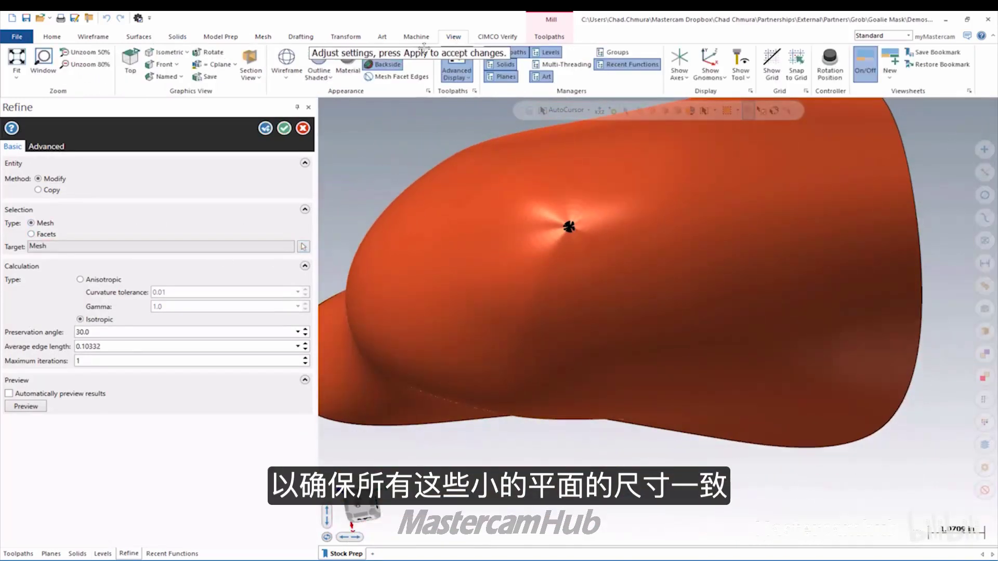
click(391, 79)
middle_drag(661, 291, 667, 267)
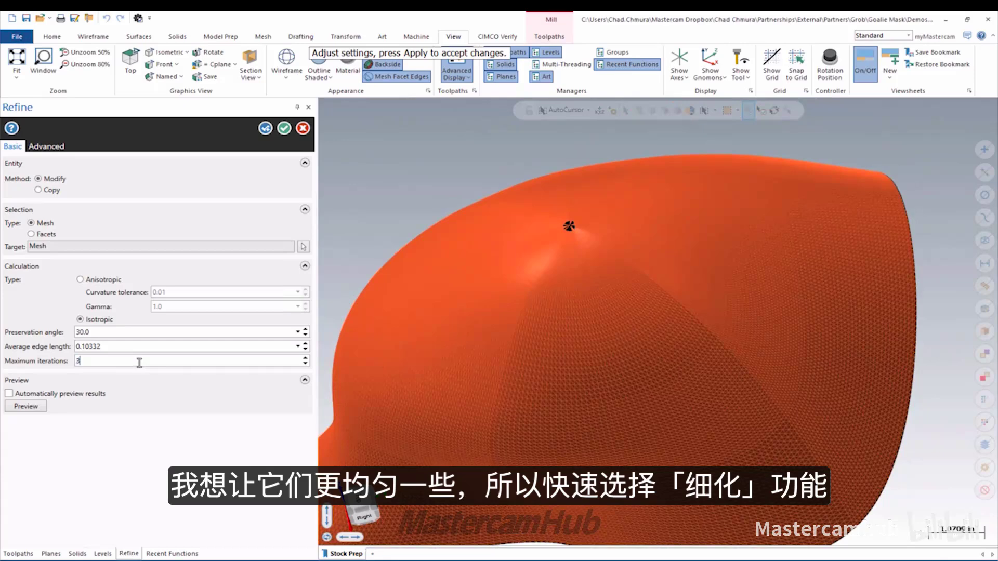
click(284, 128)
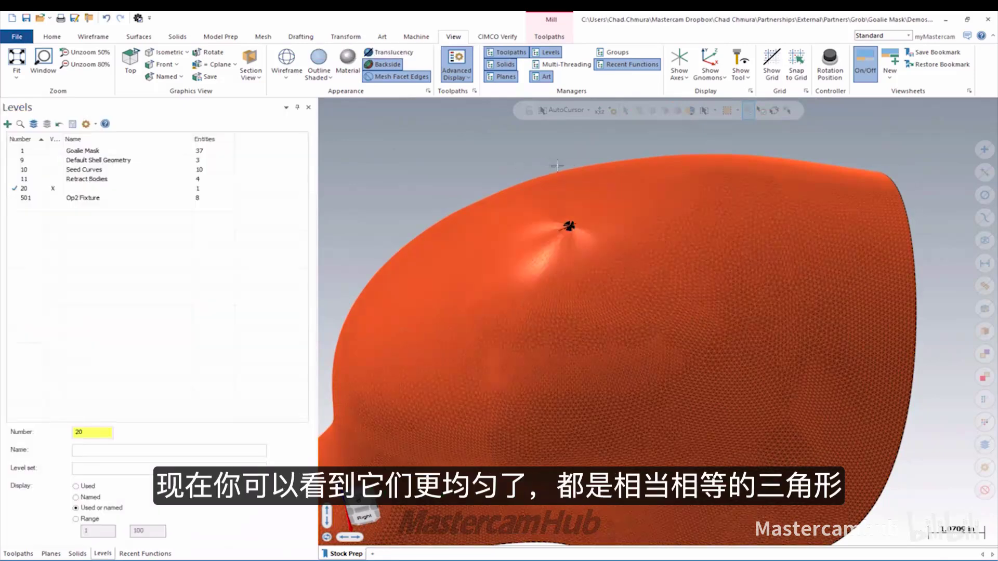
- Repair the damaged mesh facets around the apex, brush-selecting them with the Intersect boundary method and Wrap around mesh enabled
scroll(592, 154, down, 3)
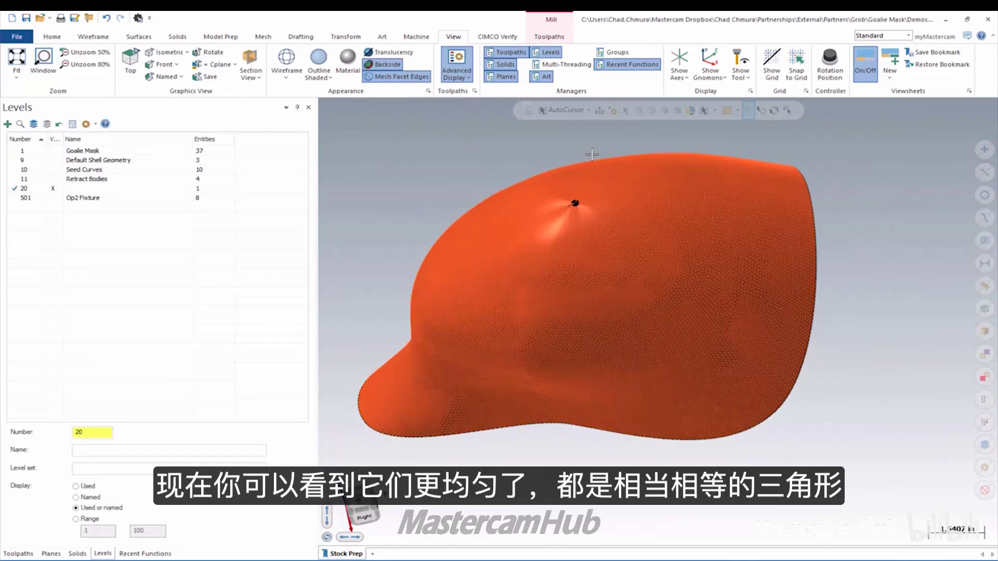
scroll(582, 156, up, 5)
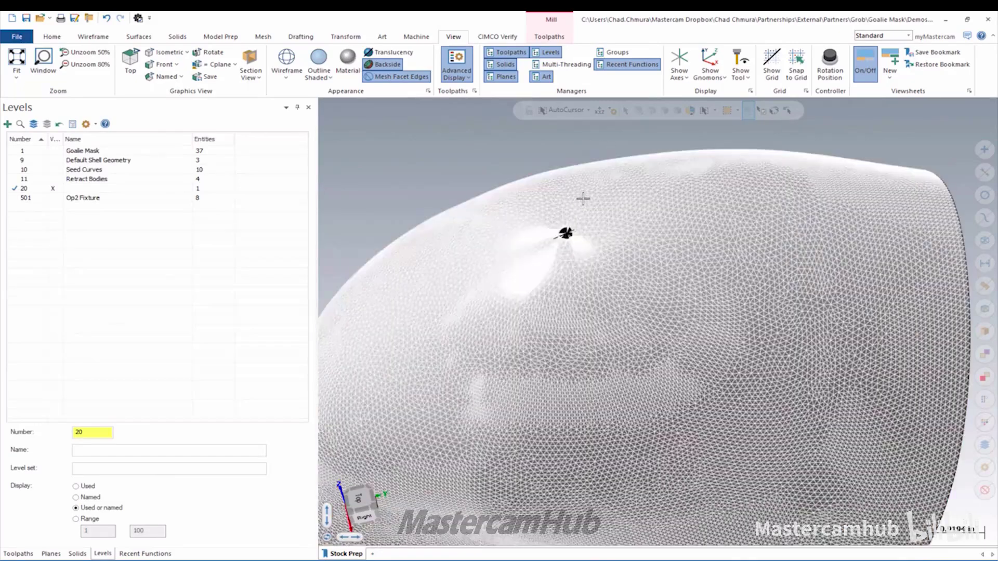
scroll(513, 217, up, 3)
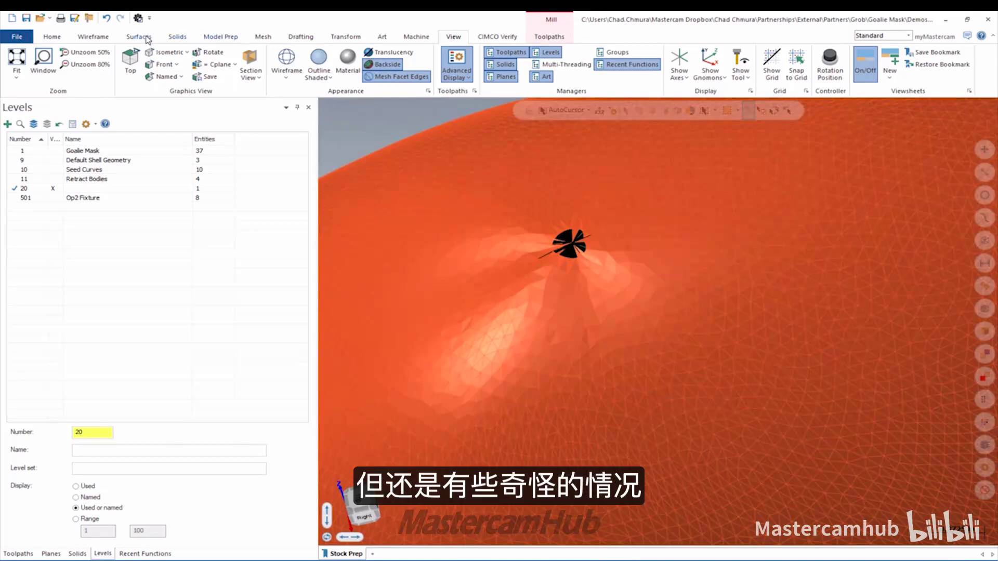
click(261, 37)
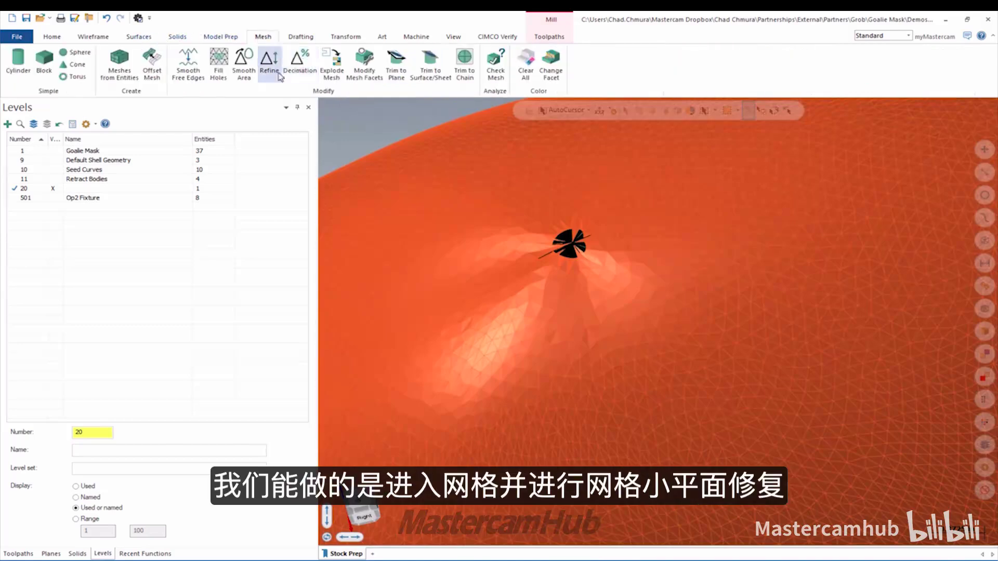
click(364, 65)
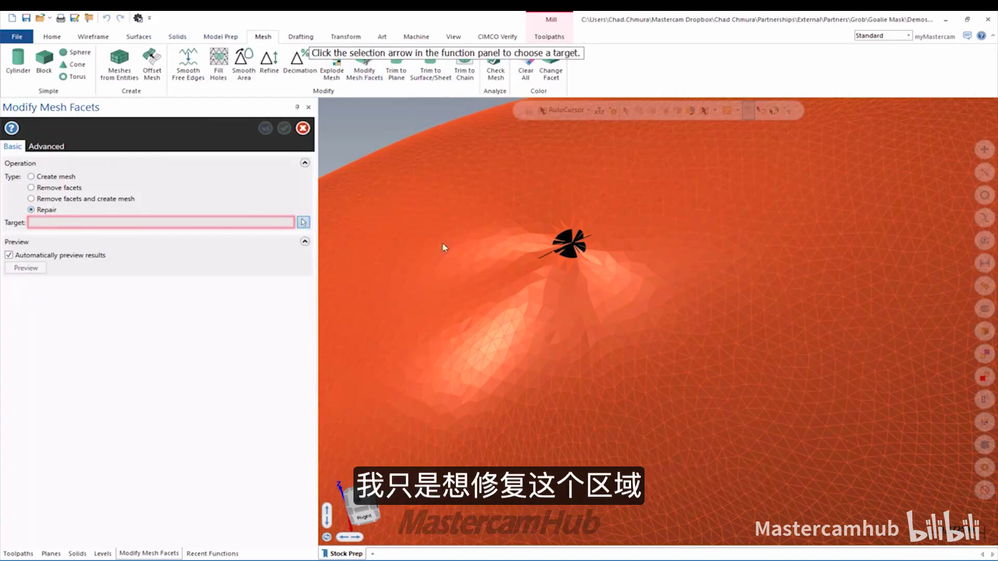
click(303, 223)
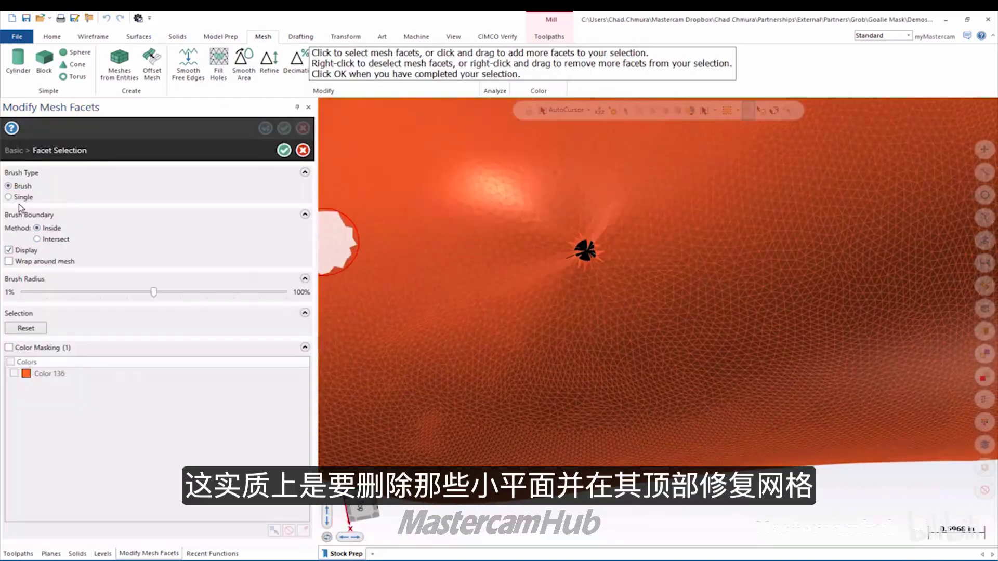
click(39, 262)
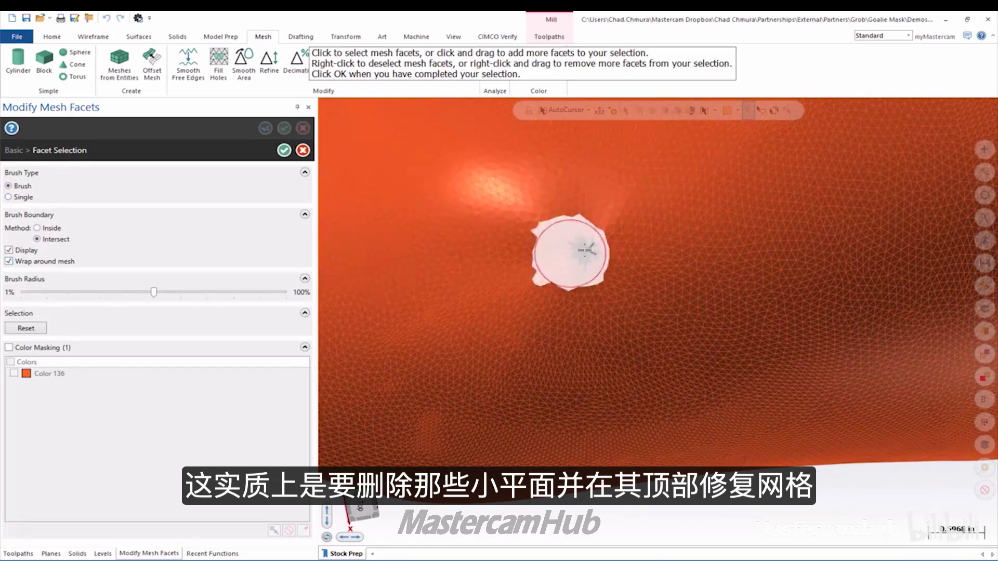
scroll(586, 250, up, 1)
click(586, 249)
scroll(768, 300, down, 5)
mouse_move(768, 300)
middle_down()
mouse_move(762, 318)
mouse_move(772, 293)
middle_up()
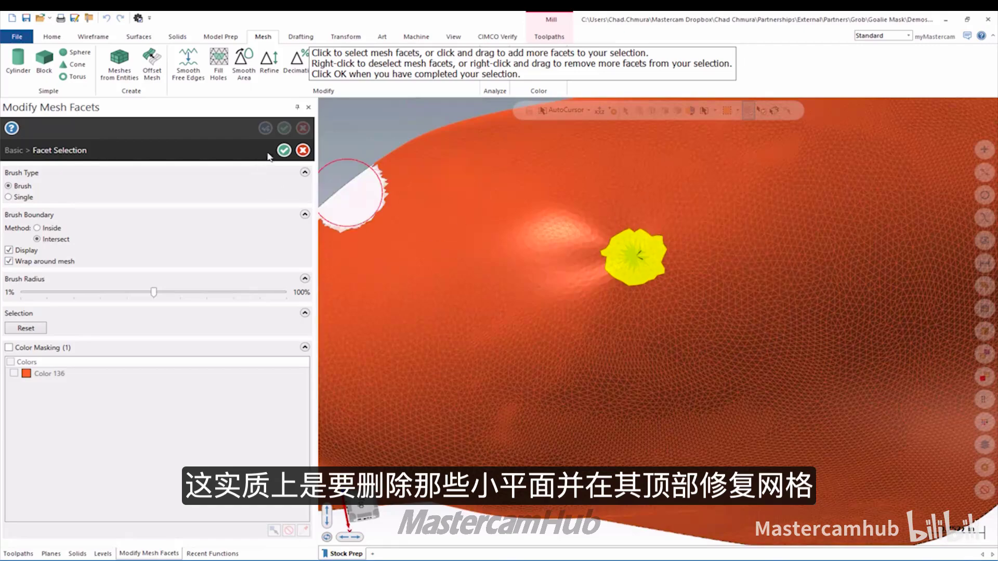
click(283, 150)
scroll(759, 376, down, 2)
middle_drag(759, 381, 710, 336)
scroll(766, 290, down, 2)
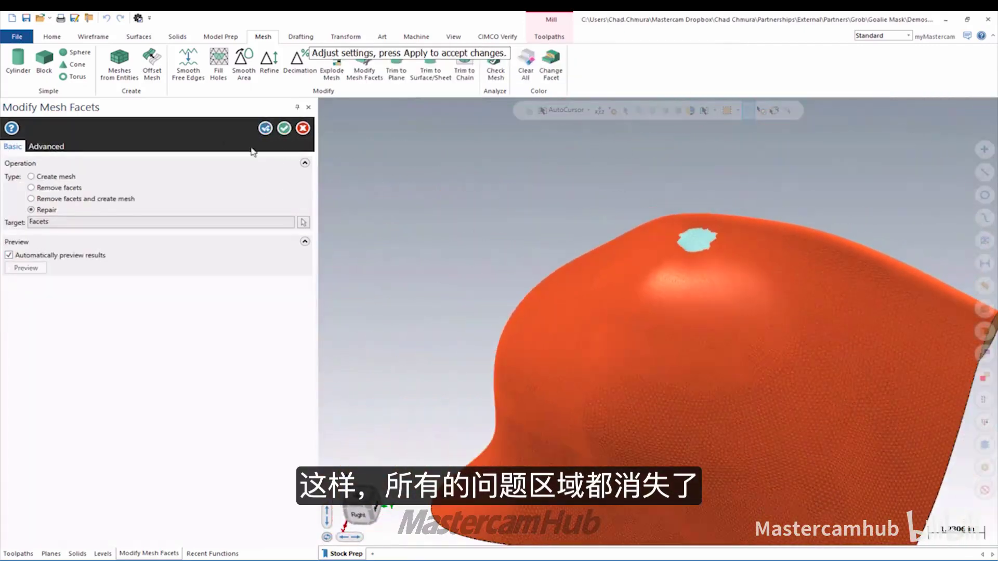
click(283, 129)
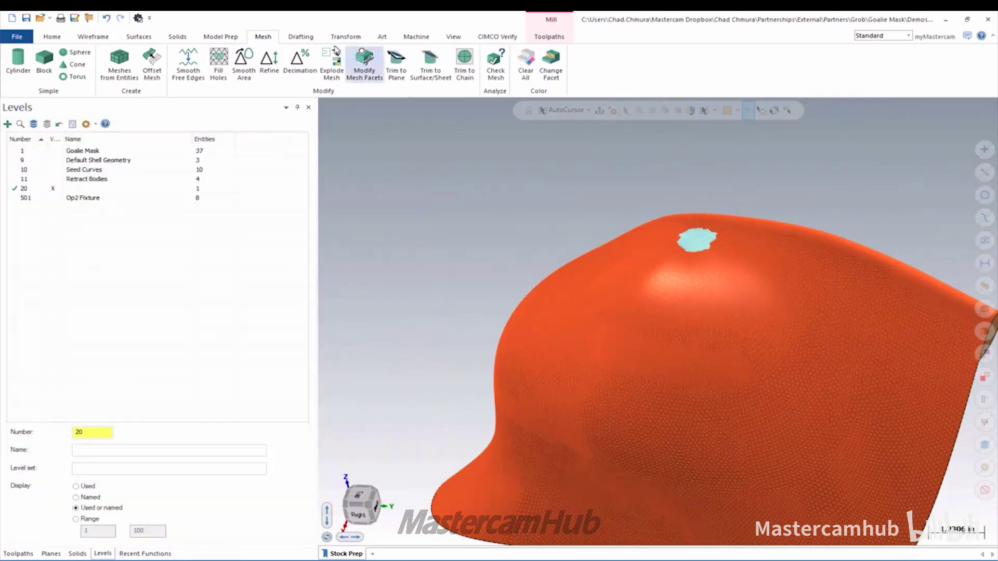
- Smooth the entire mesh using Minimize curvature with a maximum of 10 iterations, and clear all facet colors
click(244, 63)
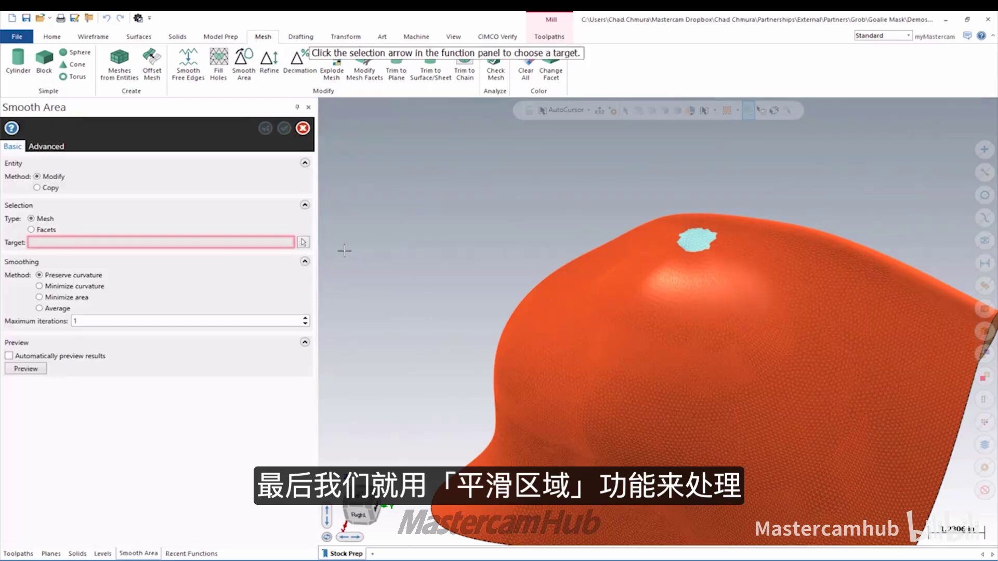
click(303, 242)
click(563, 283)
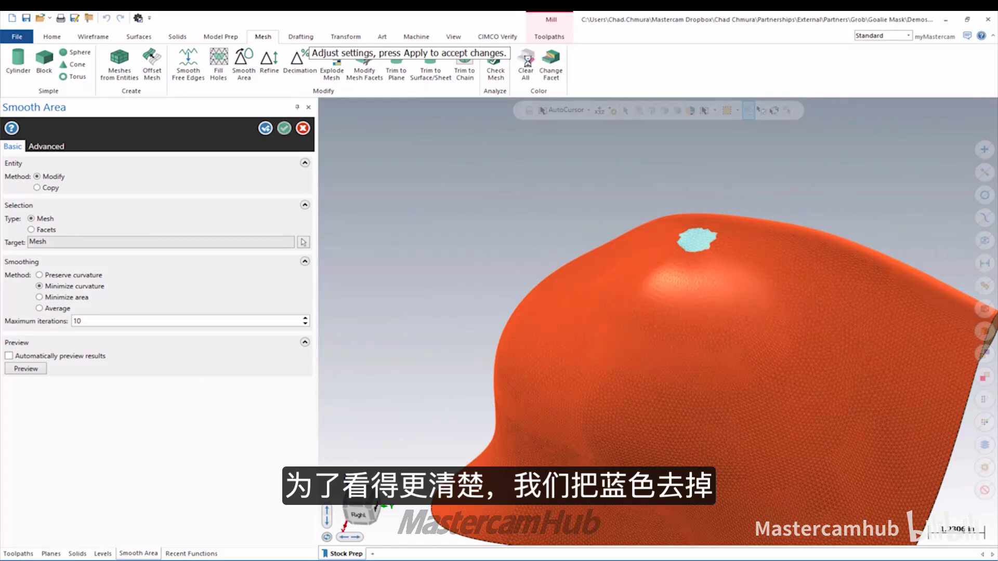
click(527, 62)
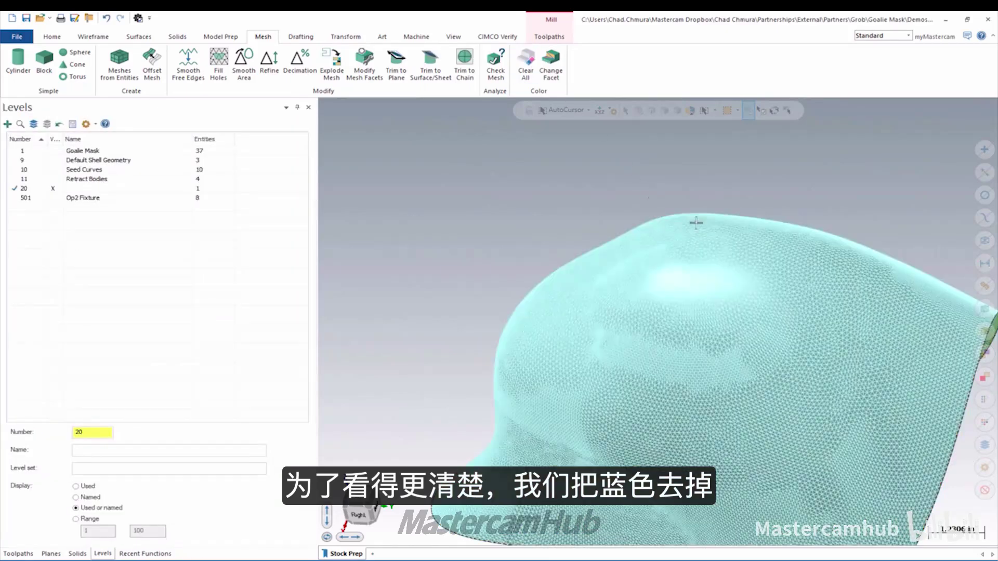
- Turn off the mesh facet edges and inspect the smoothed mesh from several angles
middle_drag(838, 277, 884, 375)
click(453, 37)
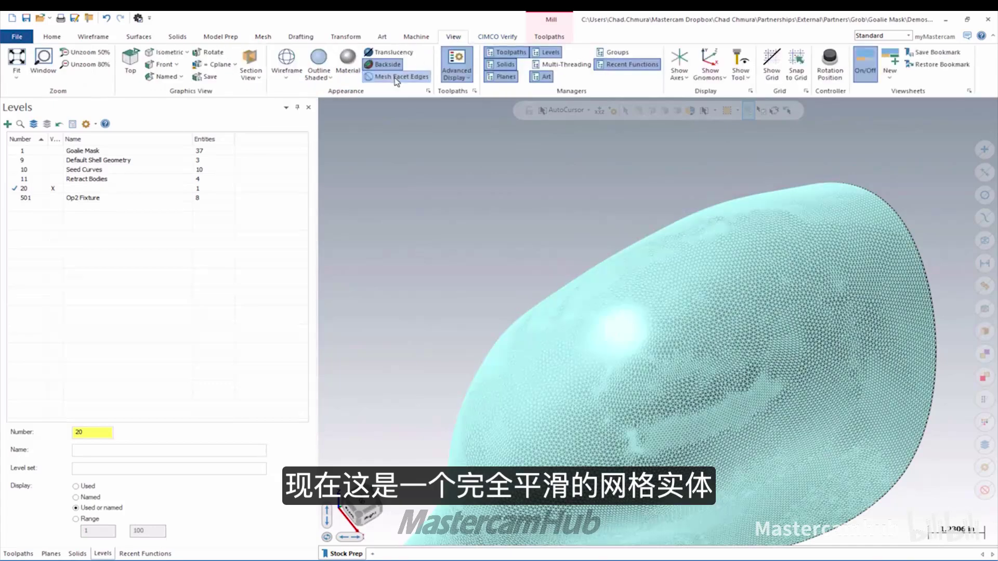
click(396, 76)
mouse_move(676, 270)
middle_down()
mouse_move(711, 312)
mouse_move(754, 228)
mouse_move(651, 334)
mouse_move(727, 369)
middle_up()
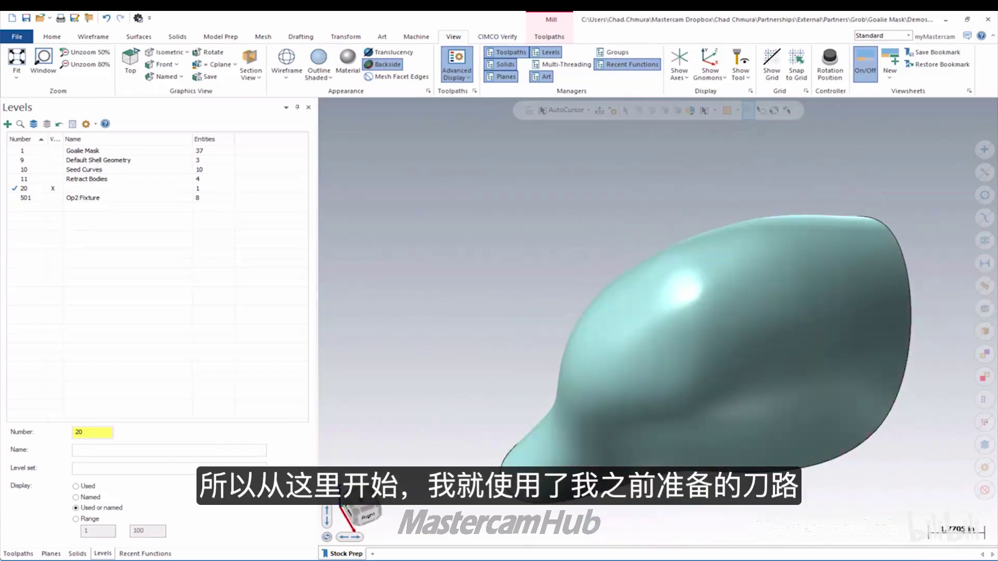
- Copy the Unified Guide toolpath after itself in Toolpath Group-1 and expand the copy
click(19, 553)
right_drag(120, 184, 121, 187)
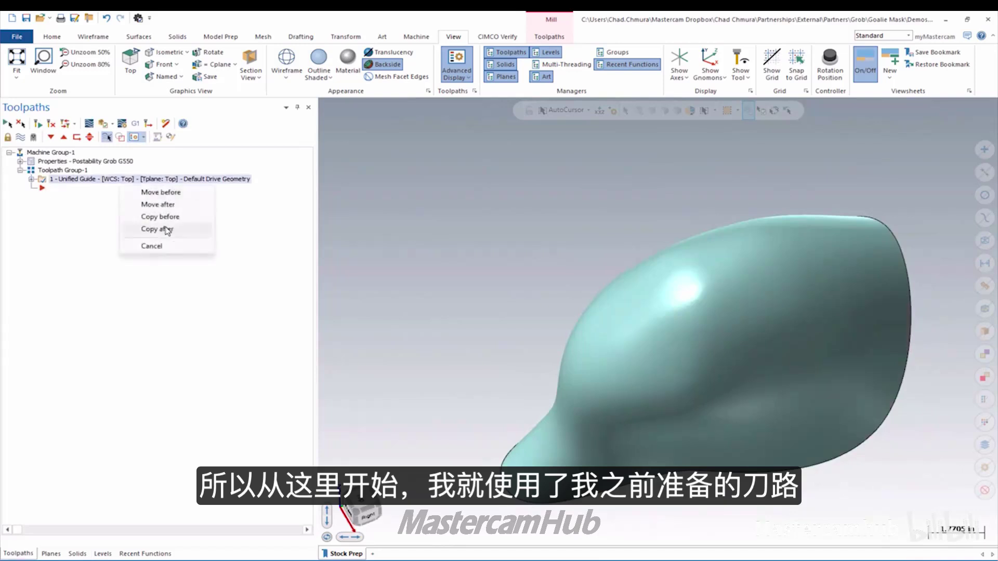
click(173, 230)
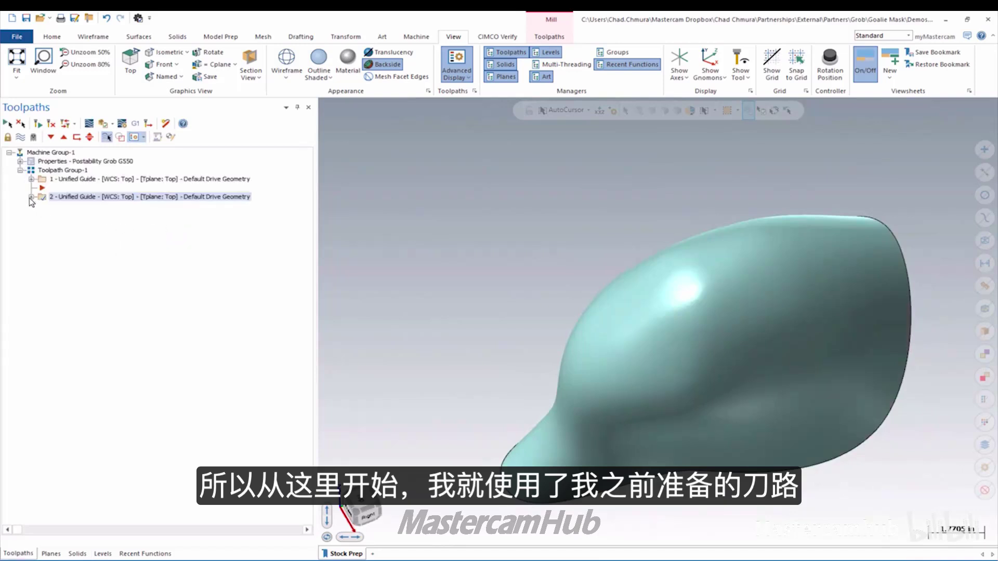
click(31, 197)
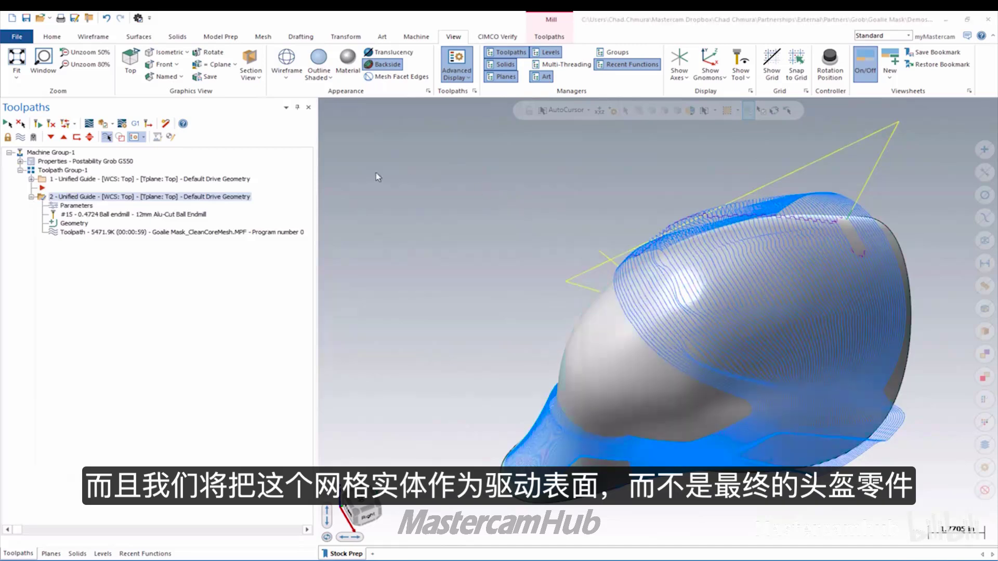
- Replace the copied toolpath's machining geometry in its Cut Pattern settings with the smoothed mesh
click(77, 205)
click(51, 211)
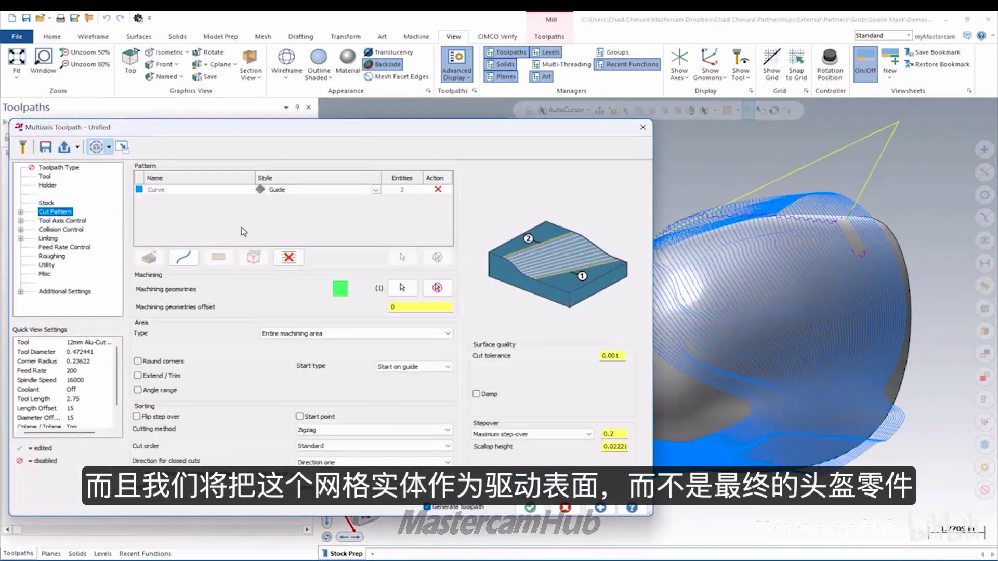
click(437, 287)
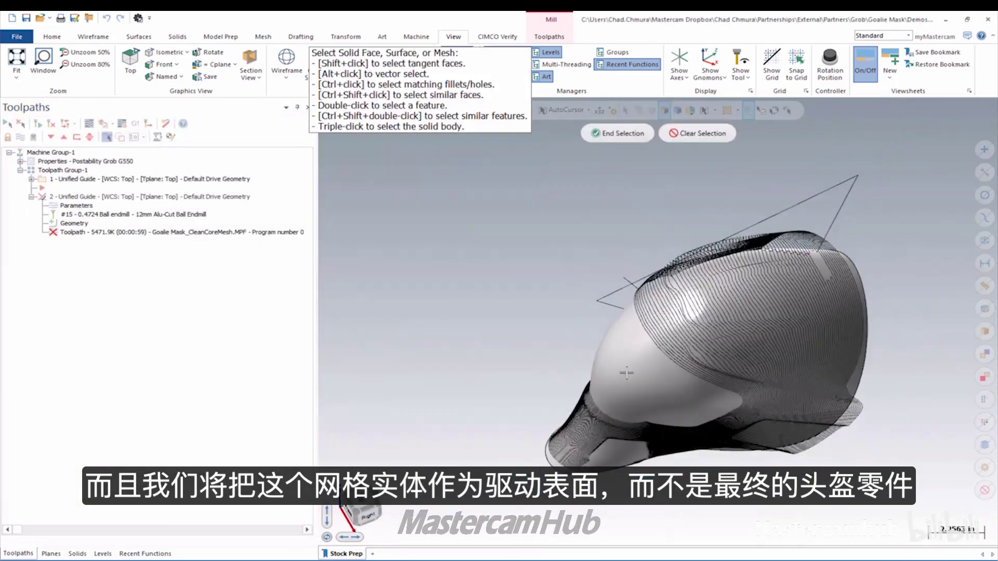
key(Return)
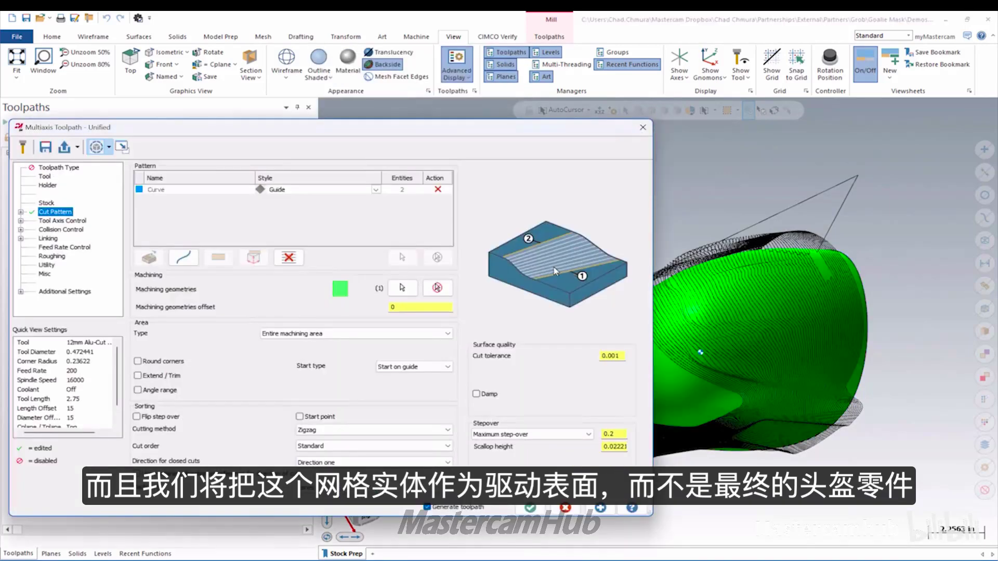
- Replace the curve guide pattern with an Automatic pattern using the Machining boundary - Parallel style
click(288, 257)
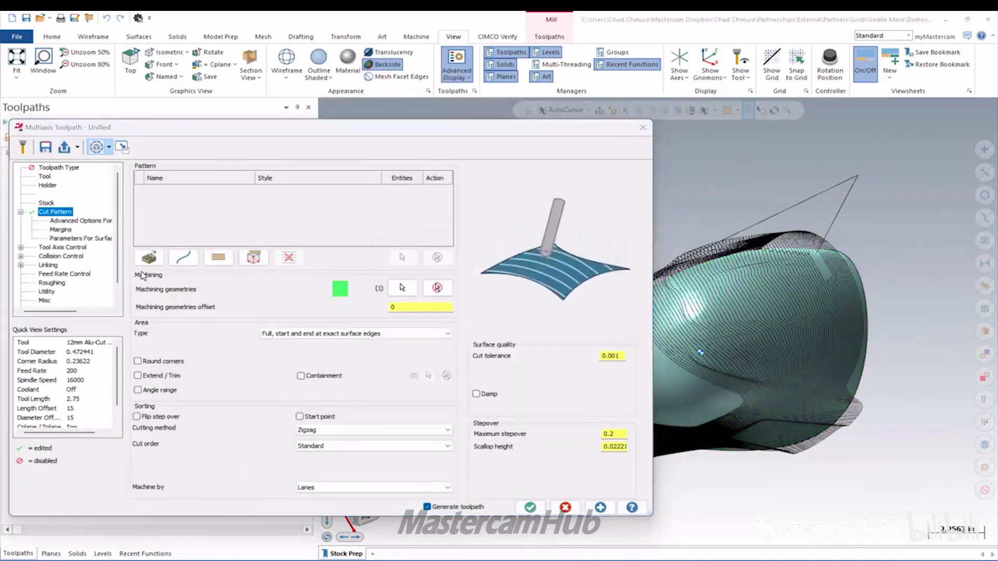
click(577, 322)
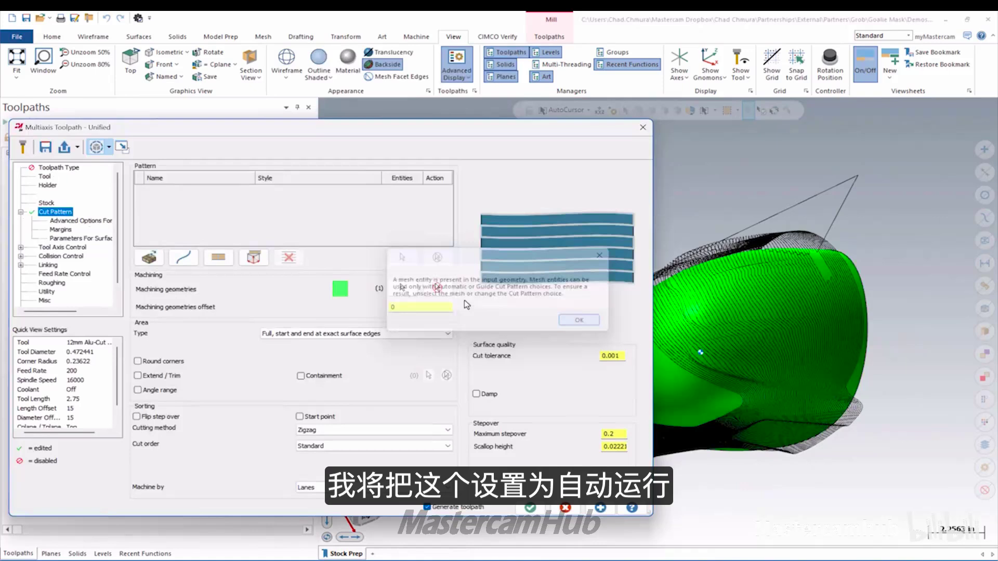
click(150, 257)
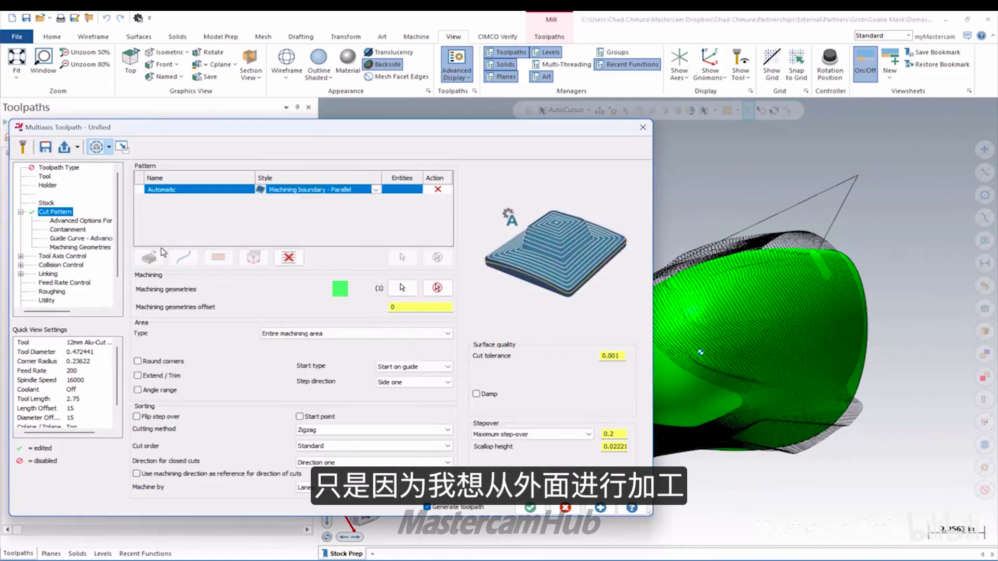
- Enable the first collision check for the flute, set to retract the tool along the tool axis against avoidance geometries only
click(82, 265)
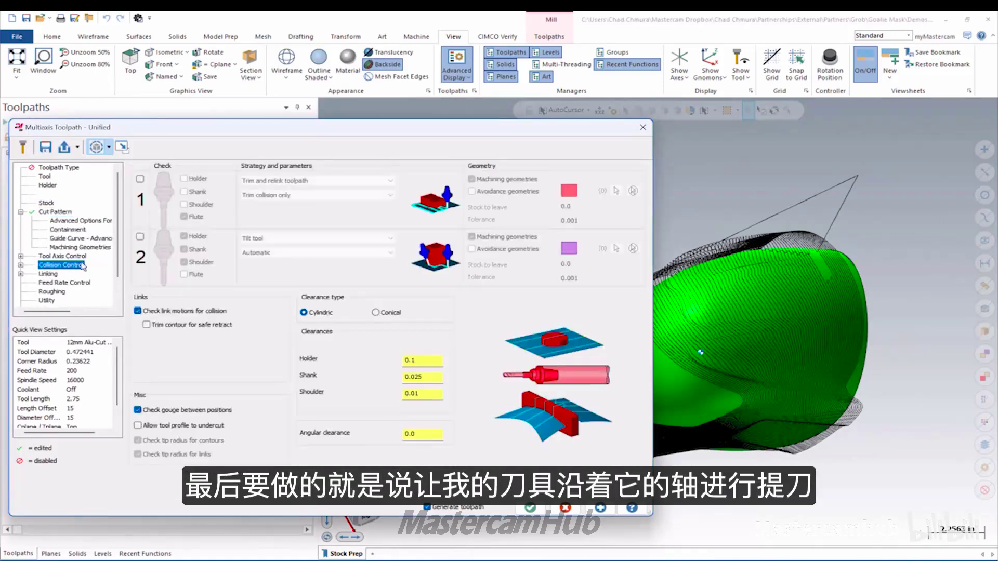
click(140, 179)
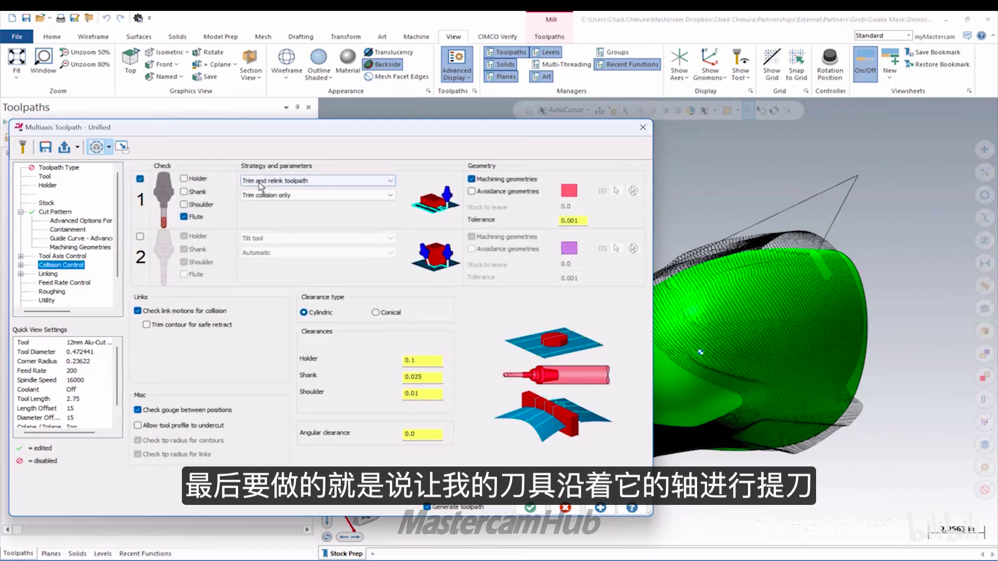
click(312, 181)
click(292, 200)
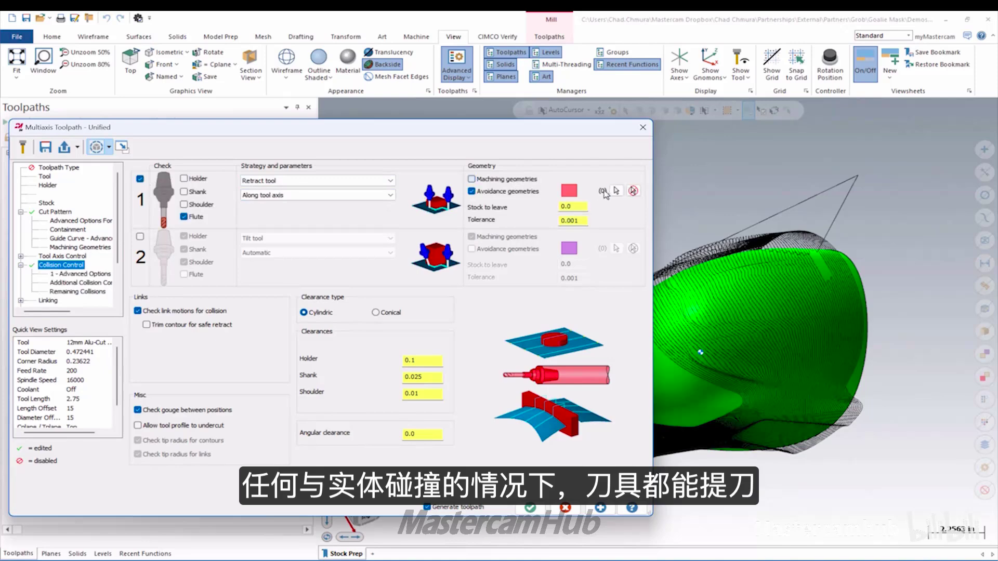
- Show the Retract Bodies level and select its helmet and face-opening bodies as the avoidance geometry
click(604, 192)
click(103, 553)
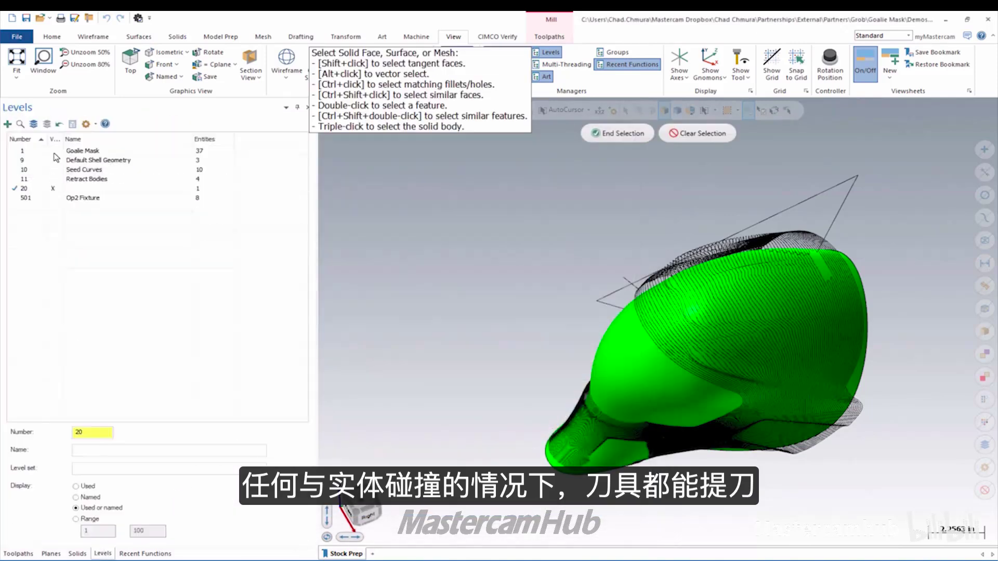
click(53, 179)
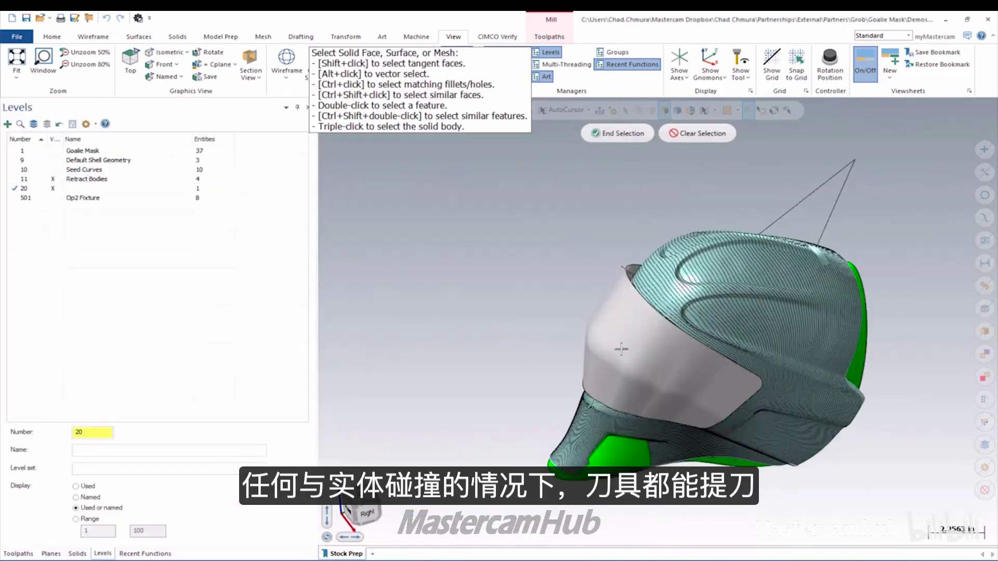
click(628, 335)
click(654, 289)
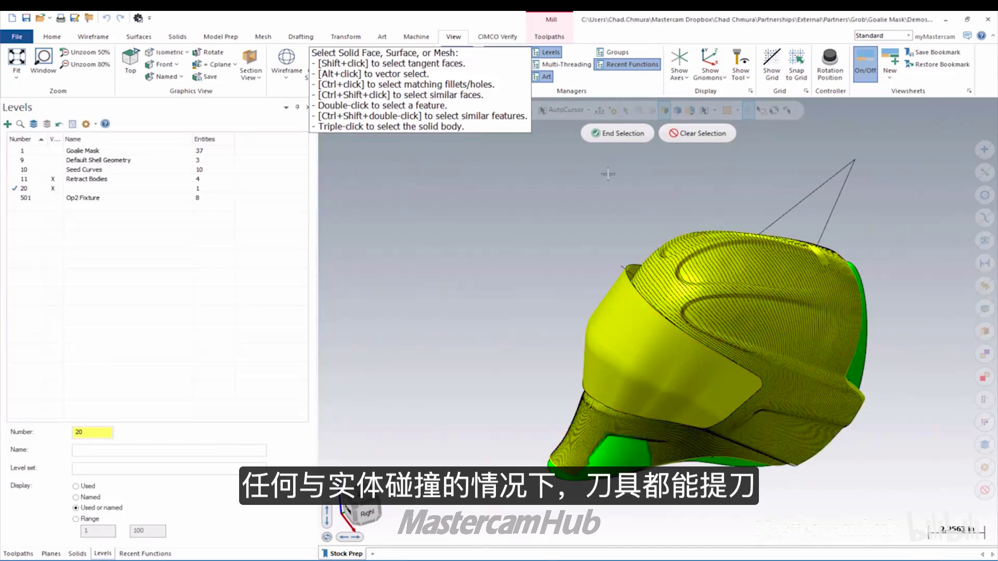
click(615, 135)
- Accept the settings to generate the toolpath, and display the Goalie Mask level instead of Retract Bodies
click(530, 507)
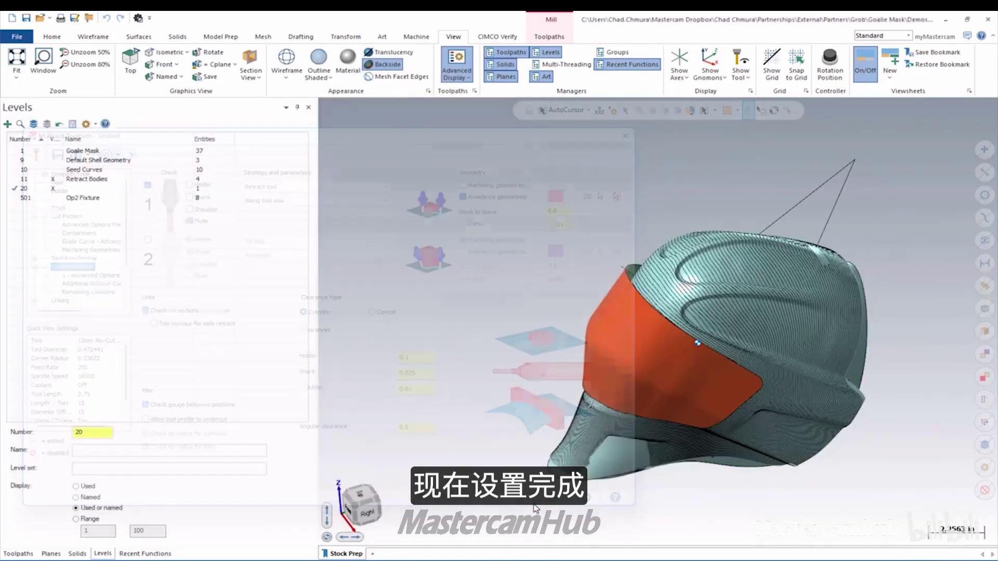
click(54, 179)
click(53, 151)
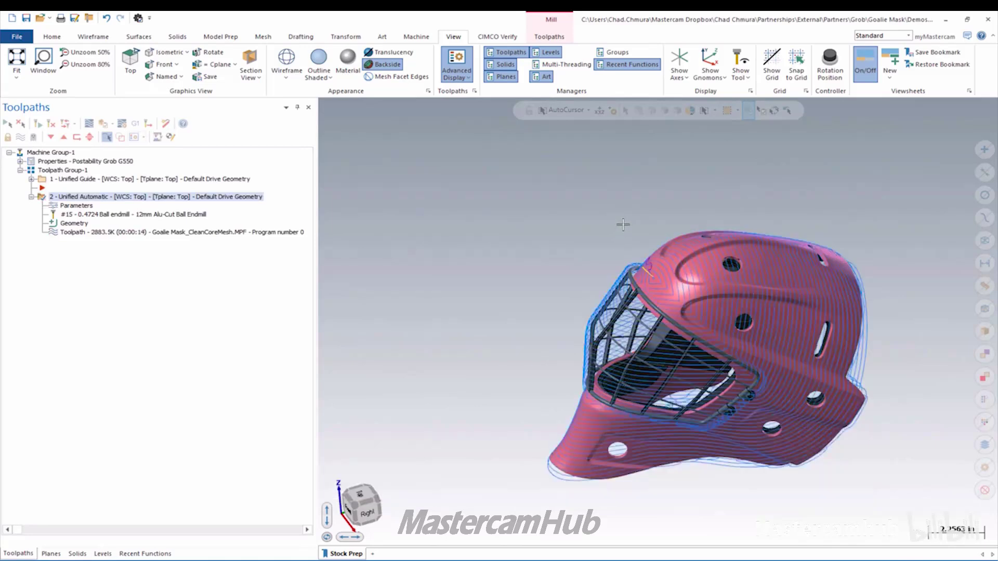
- Analyze the new toolpath over the goalie mask, examining pass spacing and tool orientation around the cage
middle_drag(679, 249, 551, 139)
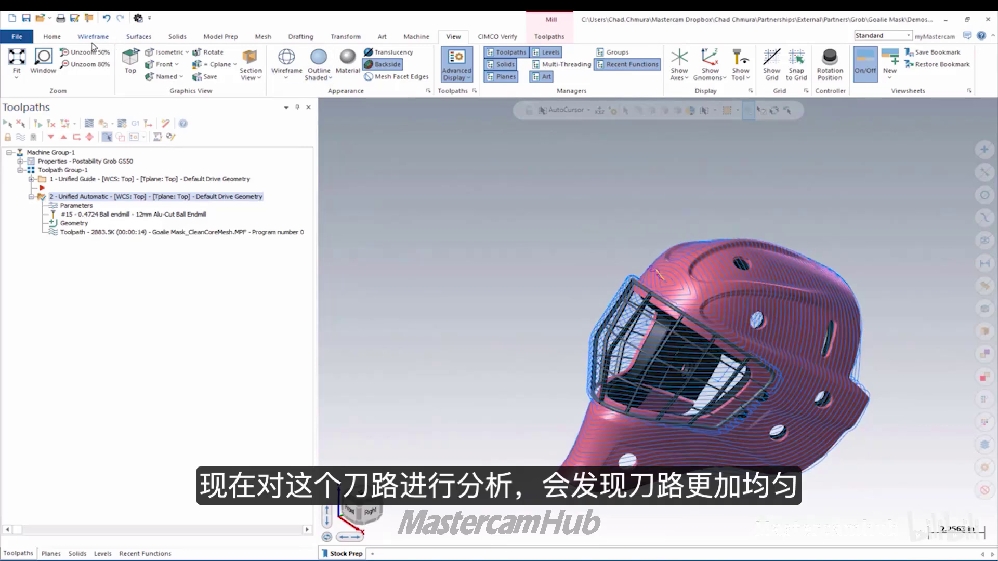
click(52, 36)
click(583, 65)
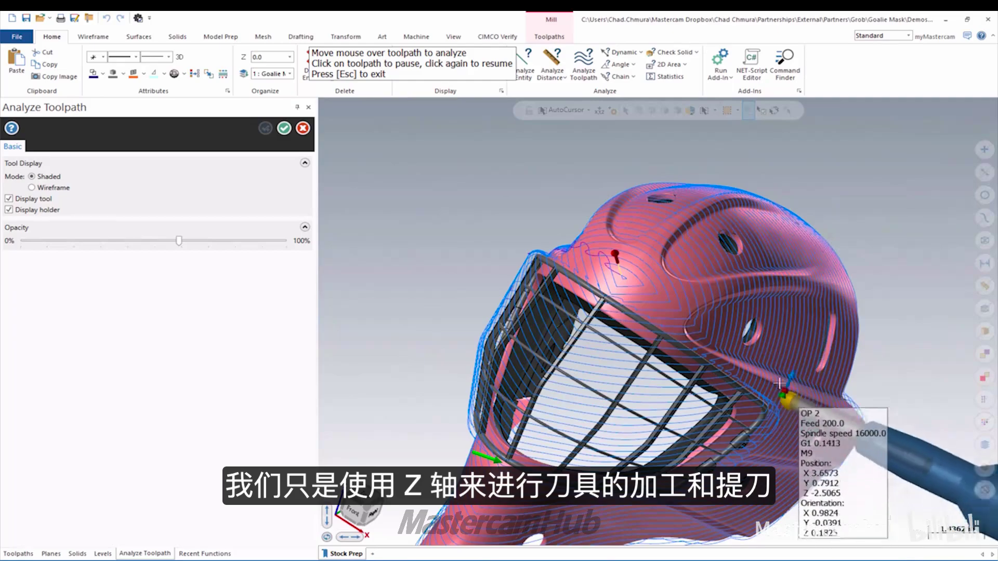
middle_drag(753, 288, 696, 262)
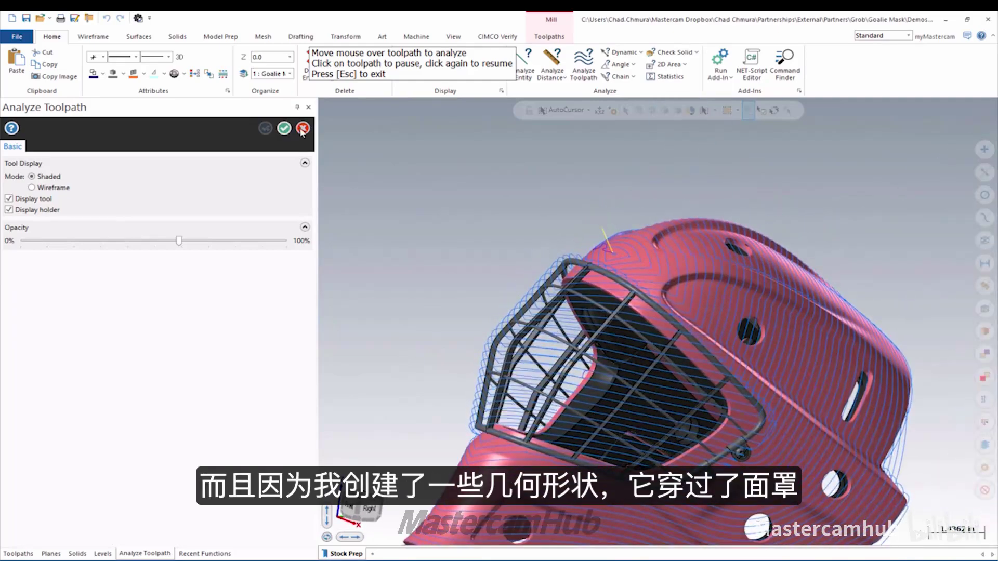